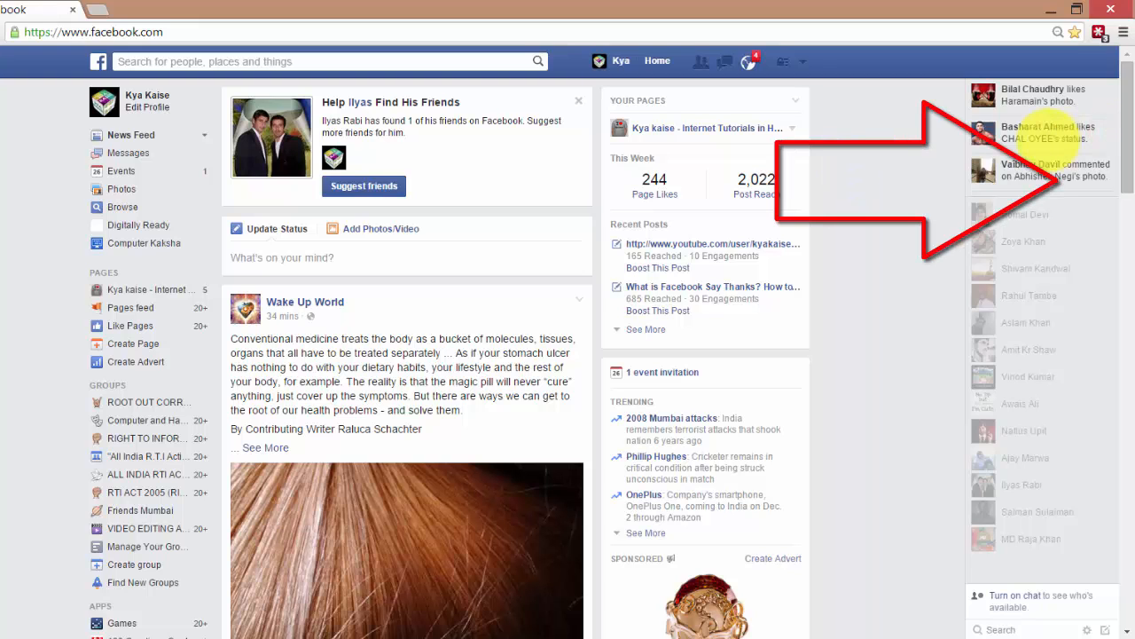
Step: Search Windows for notepad and run Notepad as administrator
mouse_move(1125, 133)
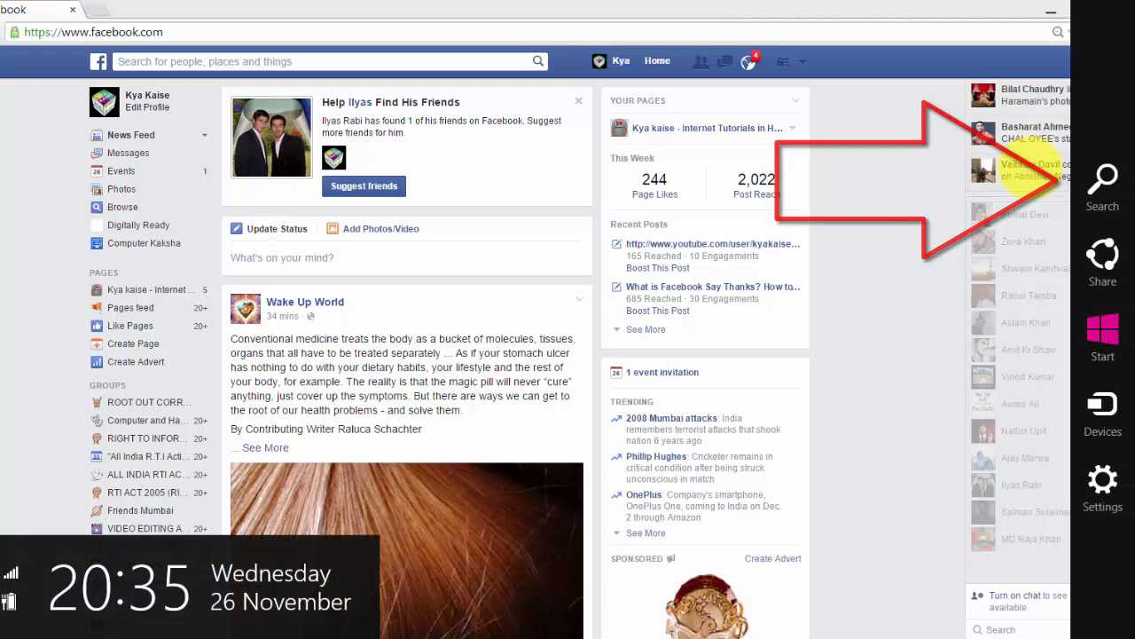
click(1102, 187)
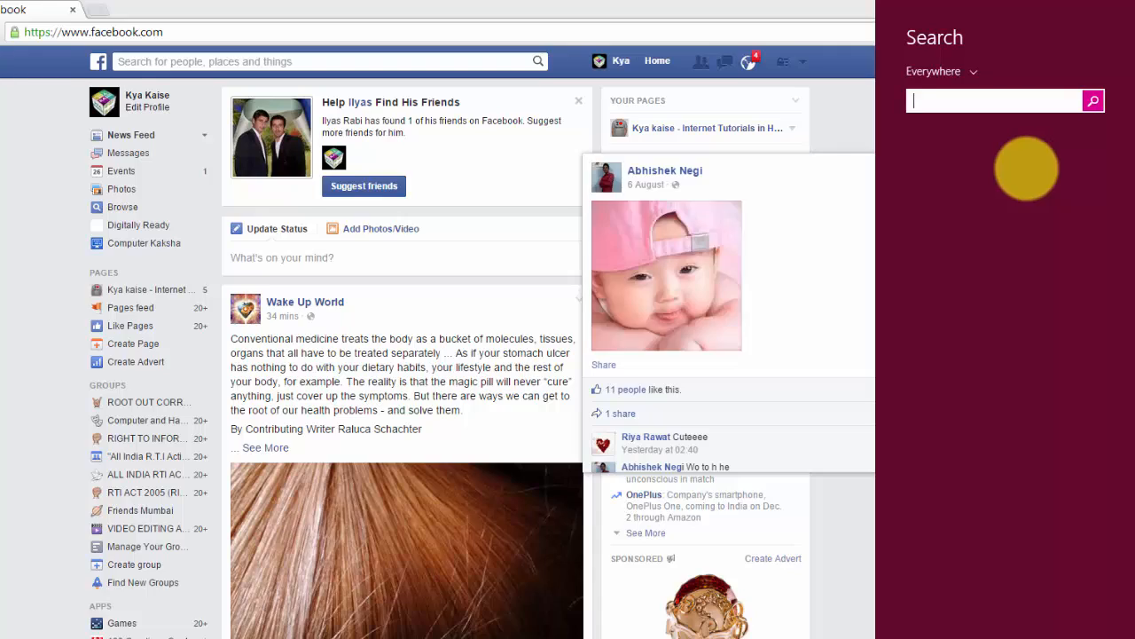
text(notepad)
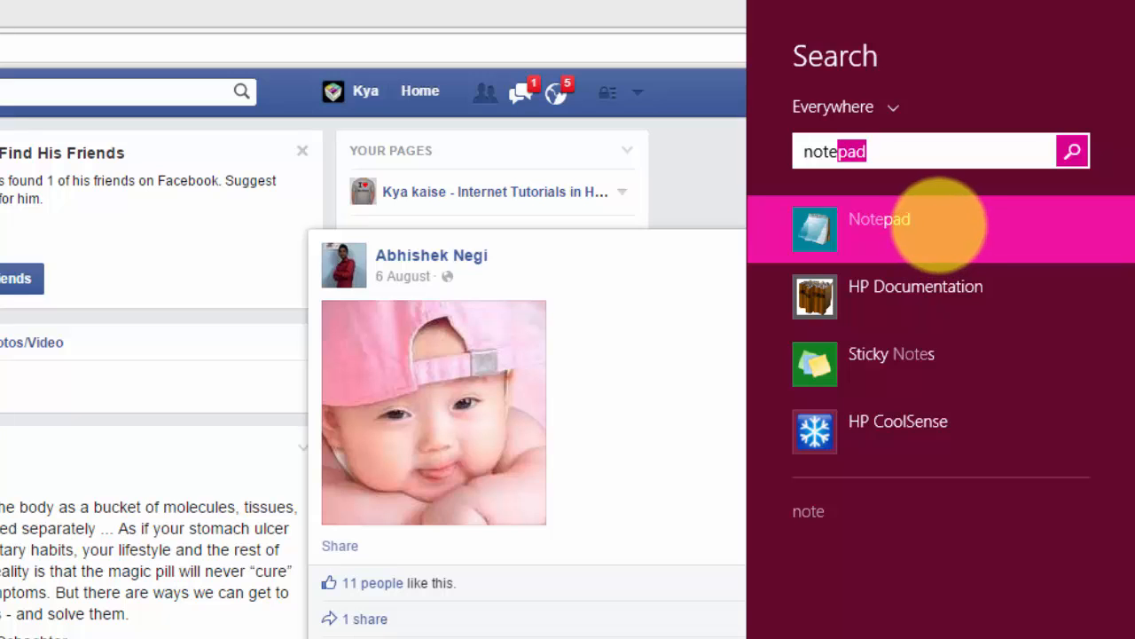
right_click(931, 226)
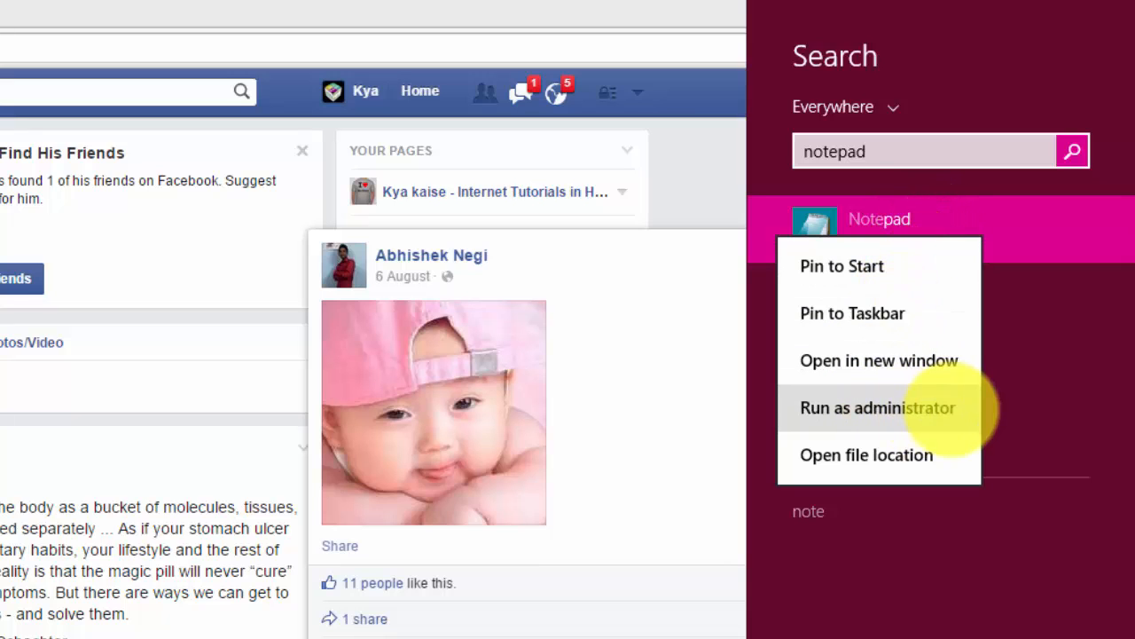
click(922, 408)
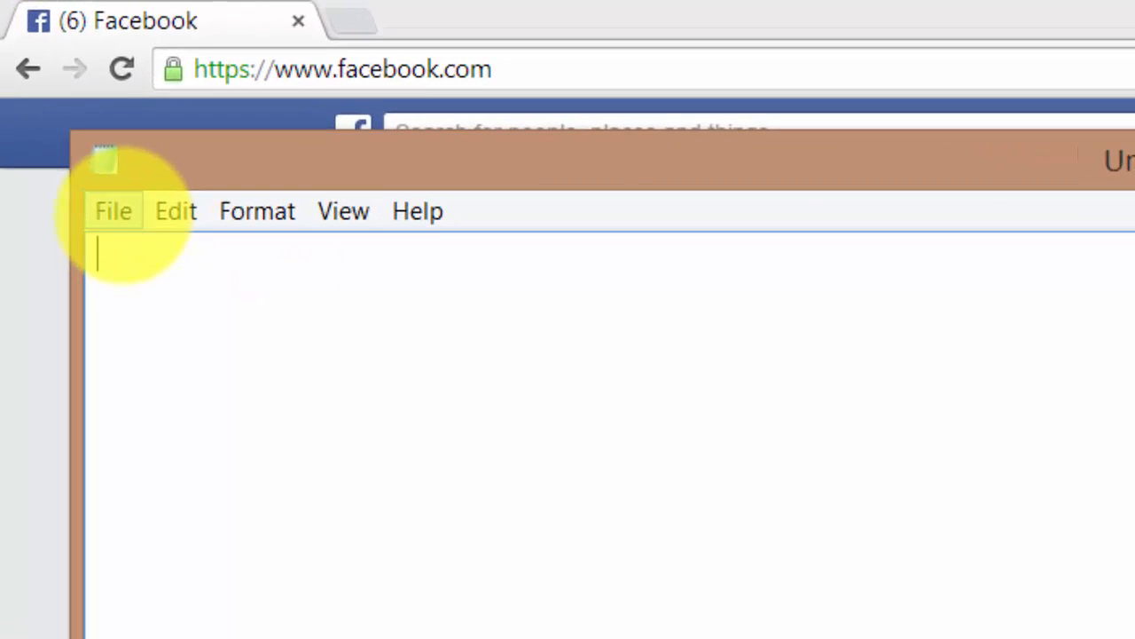
Step: Start opening a file in Notepad and browse from This PC to the Windows folder on drive C:
click(121, 216)
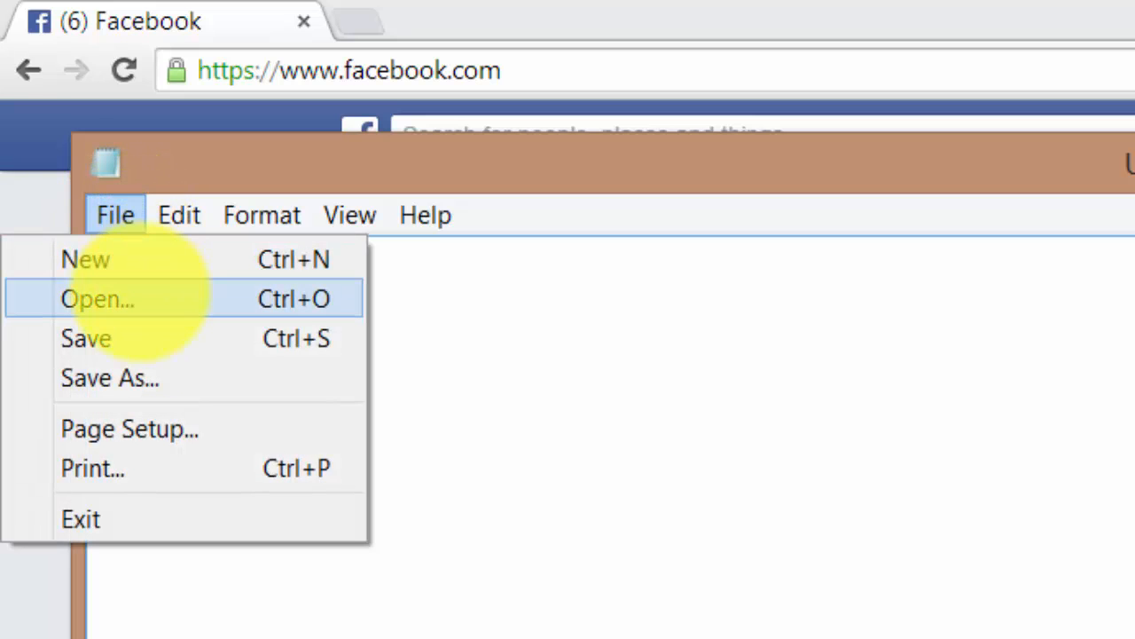
click(137, 299)
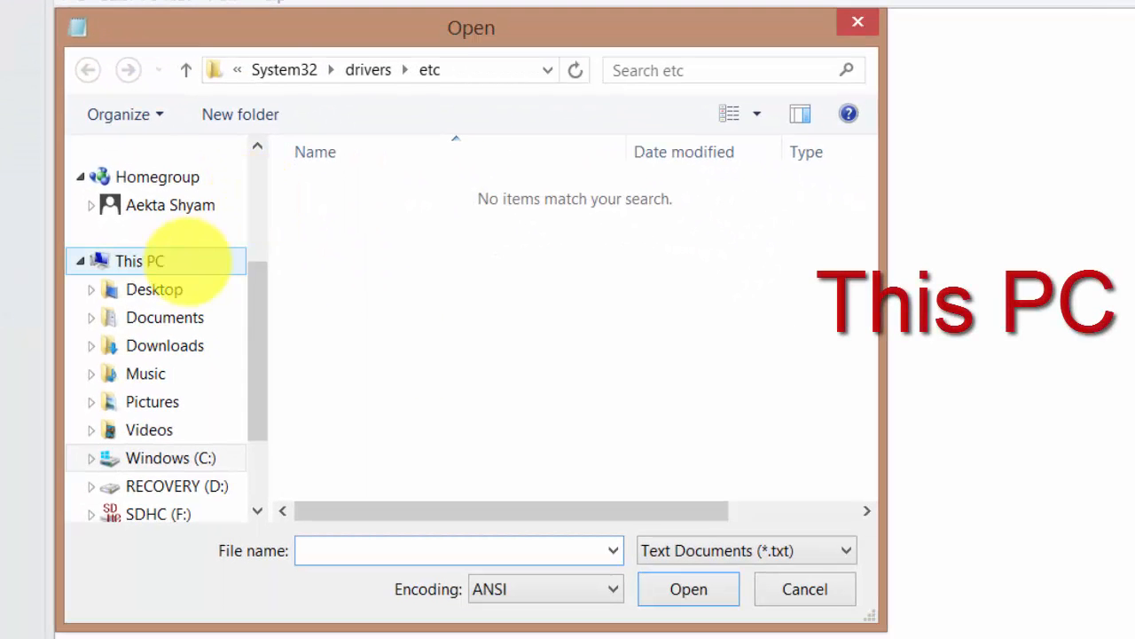
click(193, 260)
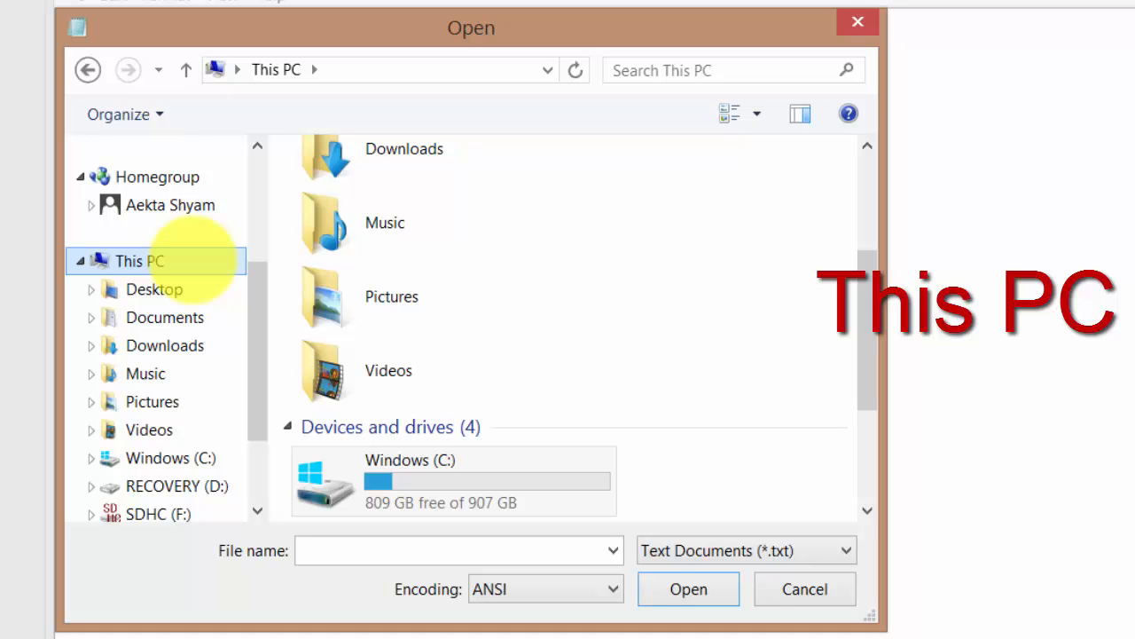
click(192, 260)
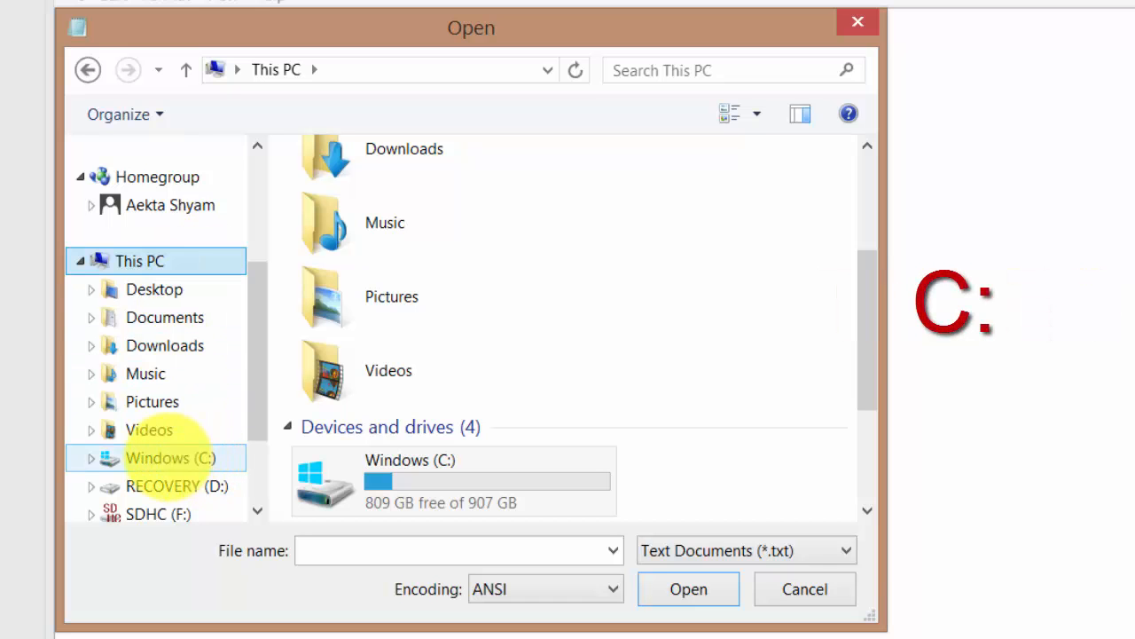
click(165, 456)
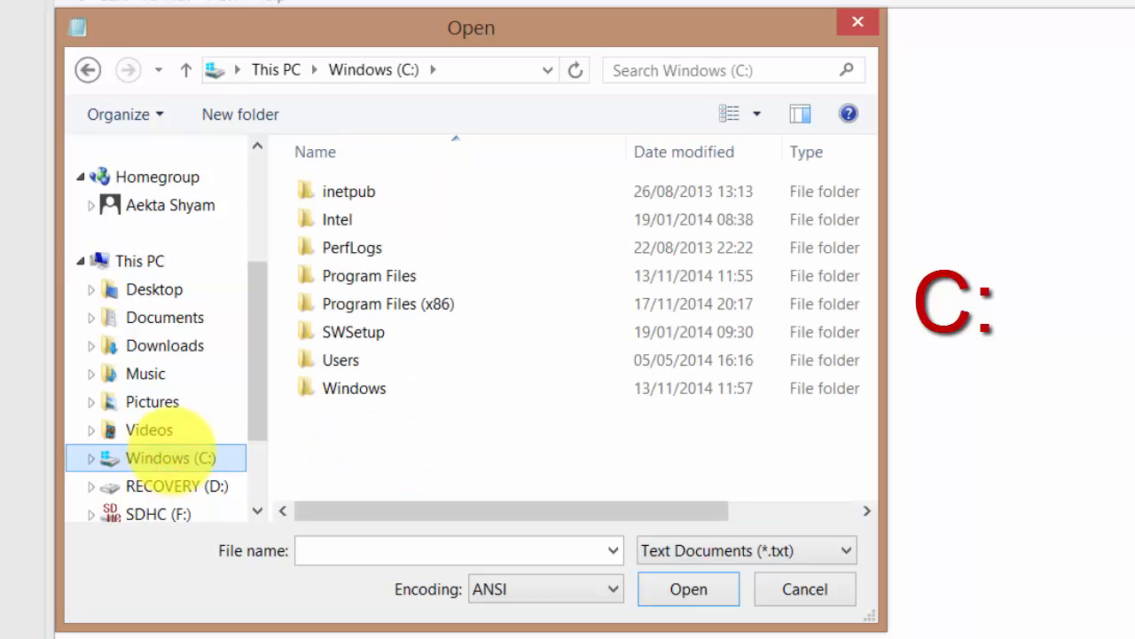
click(404, 395)
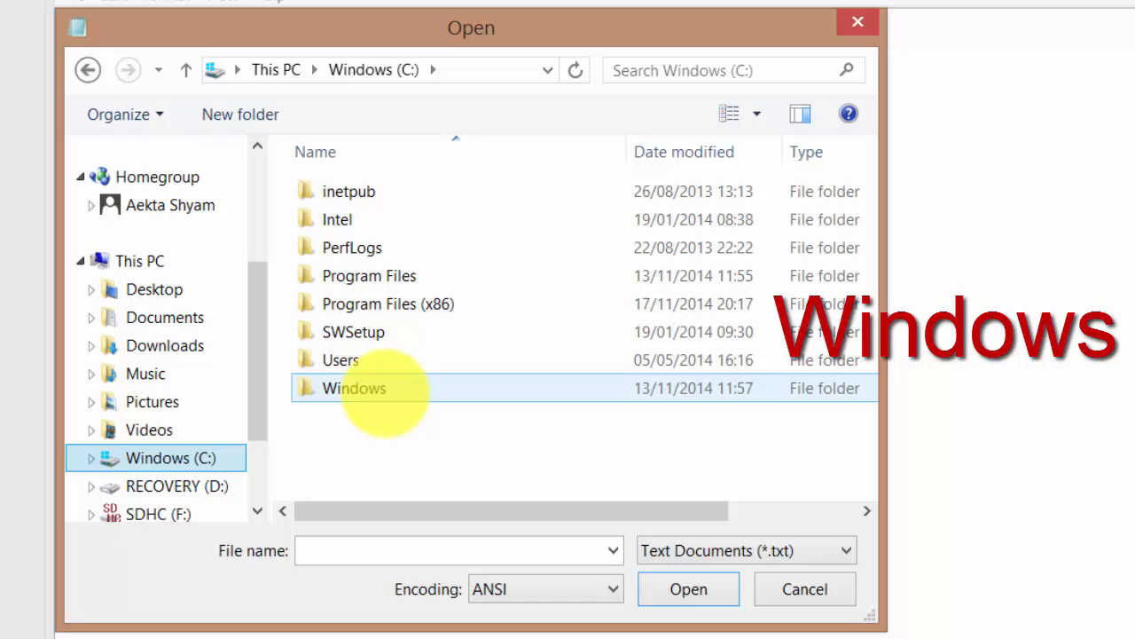
click(390, 389)
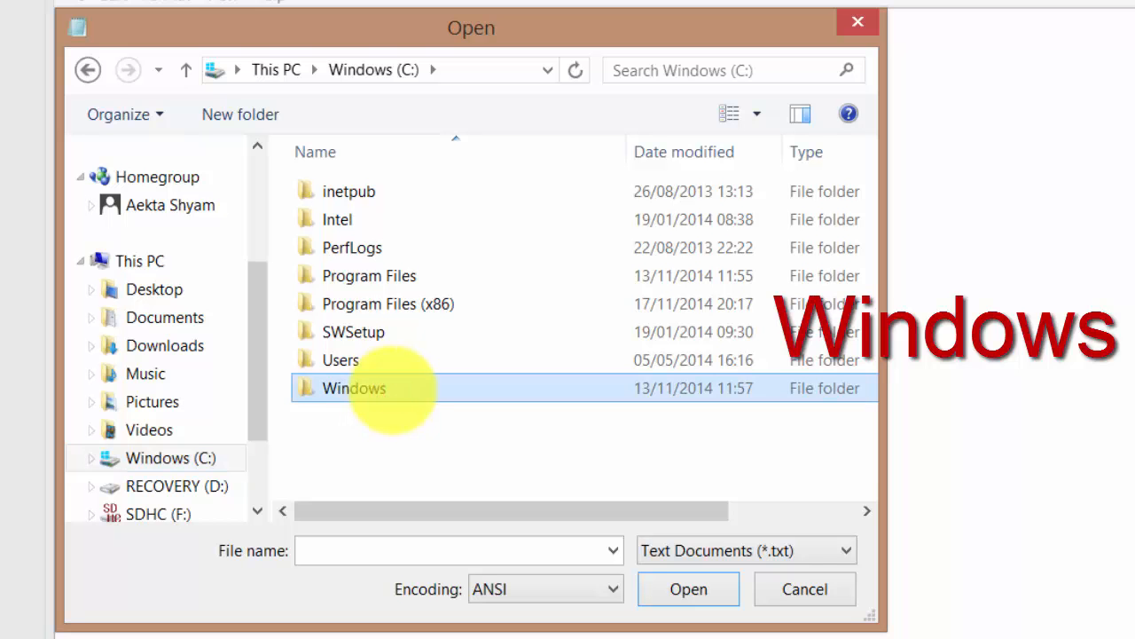
double_click(366, 388)
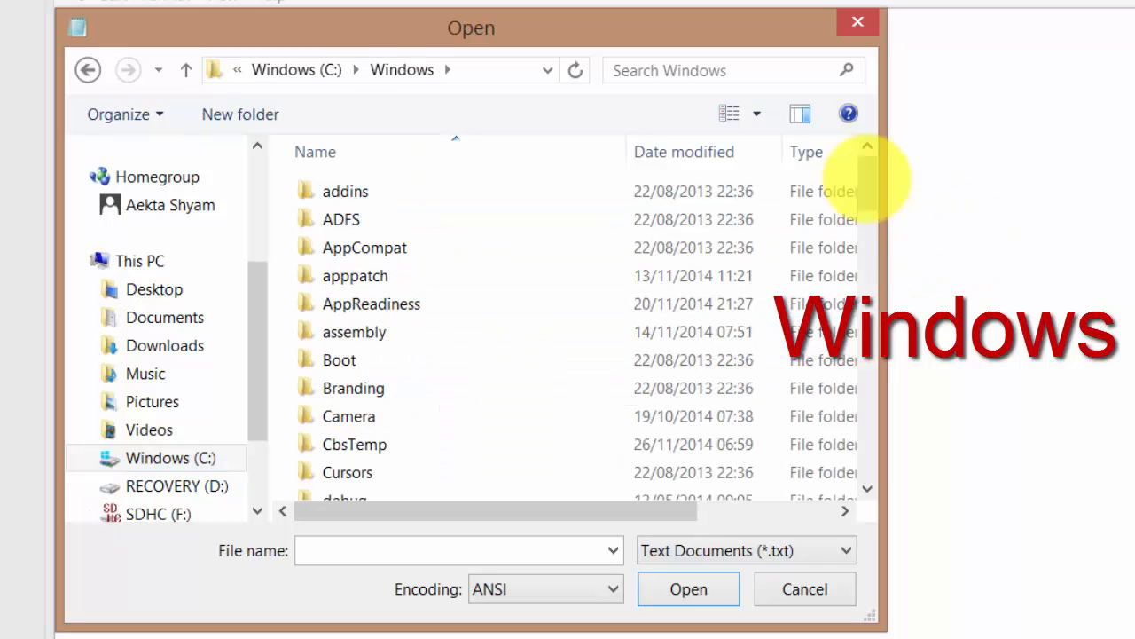
Step: Browse from the Windows folder into System32, drivers and etc
drag(867, 173, 867, 390)
click(481, 390)
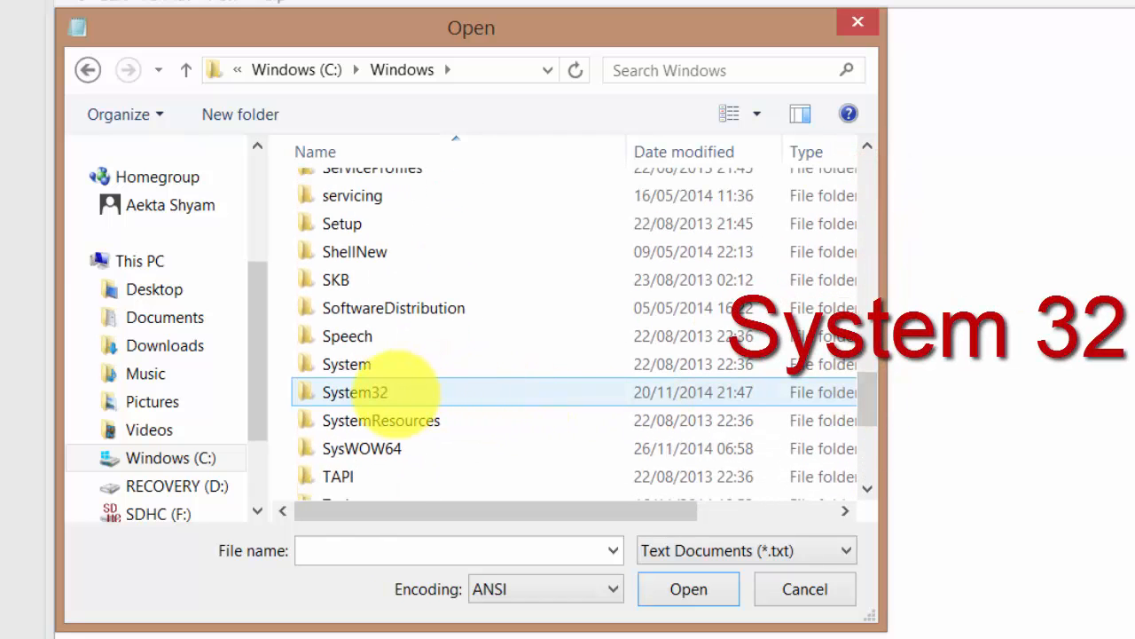
double_click(374, 390)
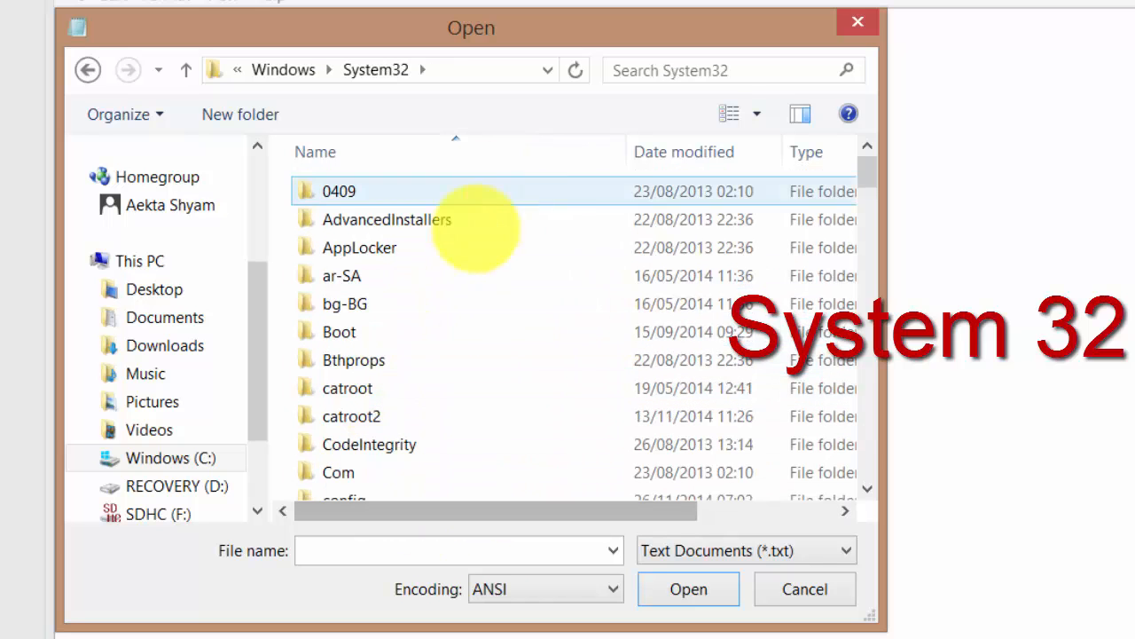
drag(868, 173, 870, 209)
click(392, 316)
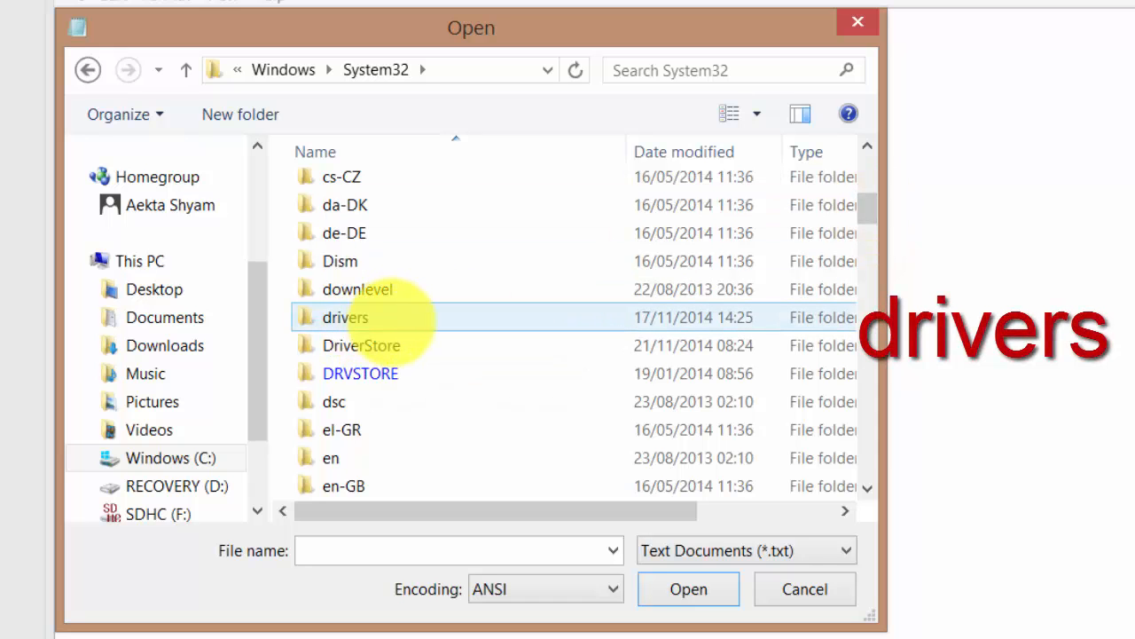
double_click(392, 316)
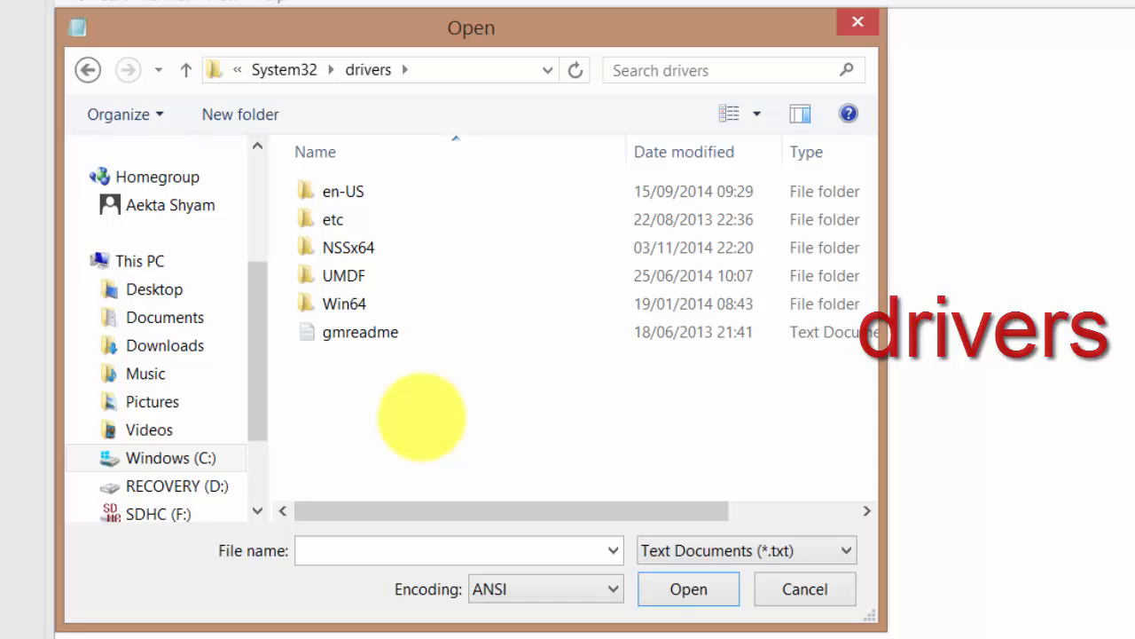
click(373, 221)
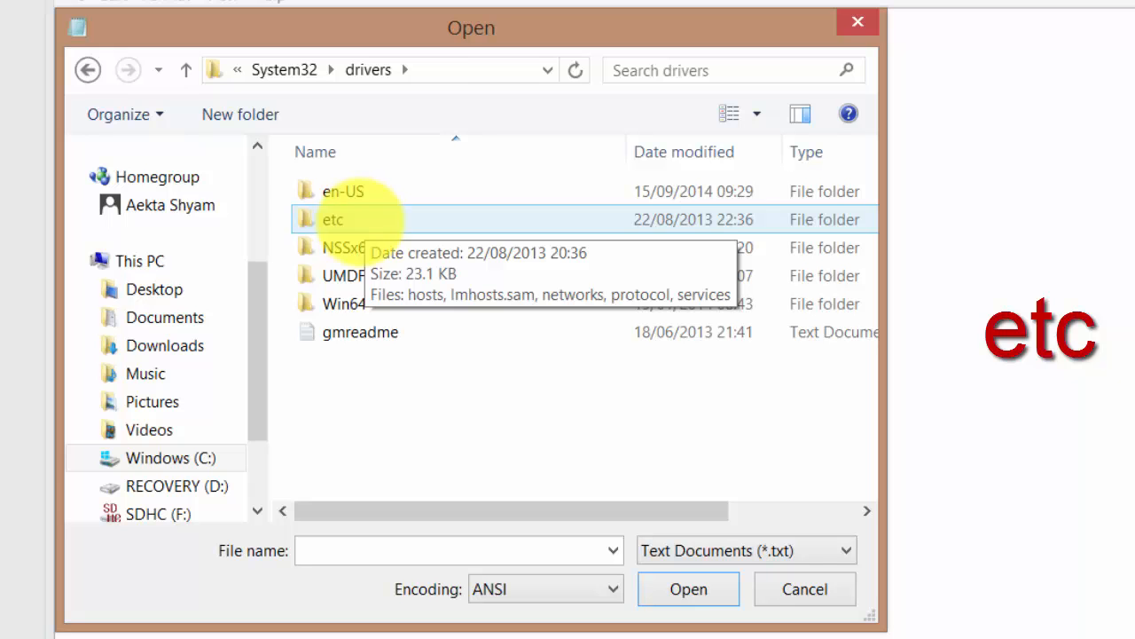
double_click(360, 220)
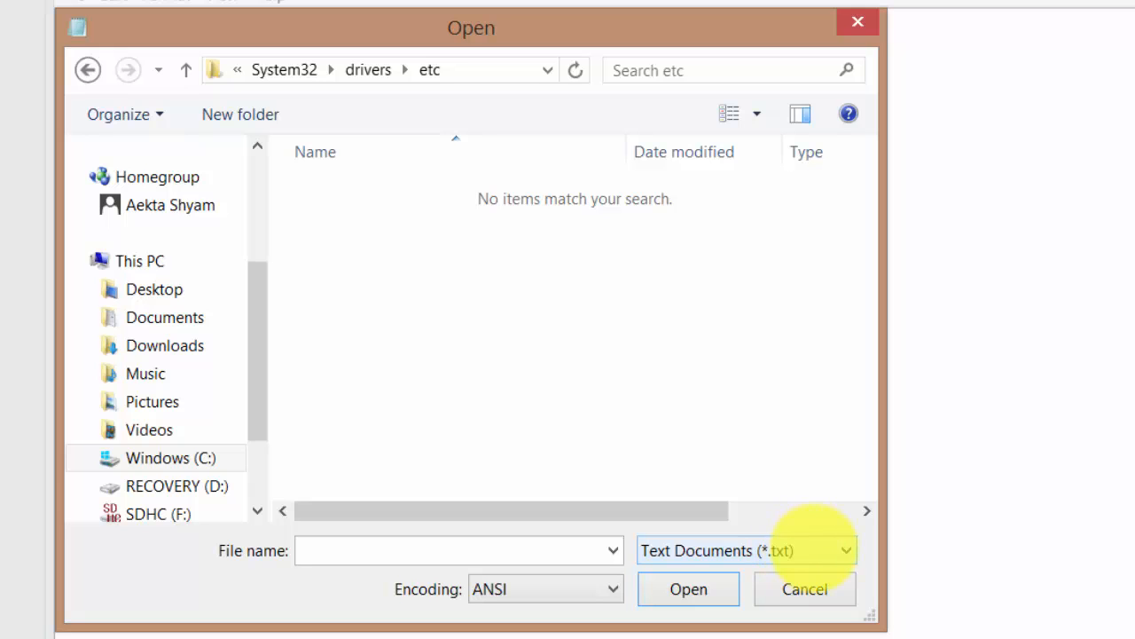
Step: Set the file type filter to All Files and open the hosts file from the etc folder
click(822, 550)
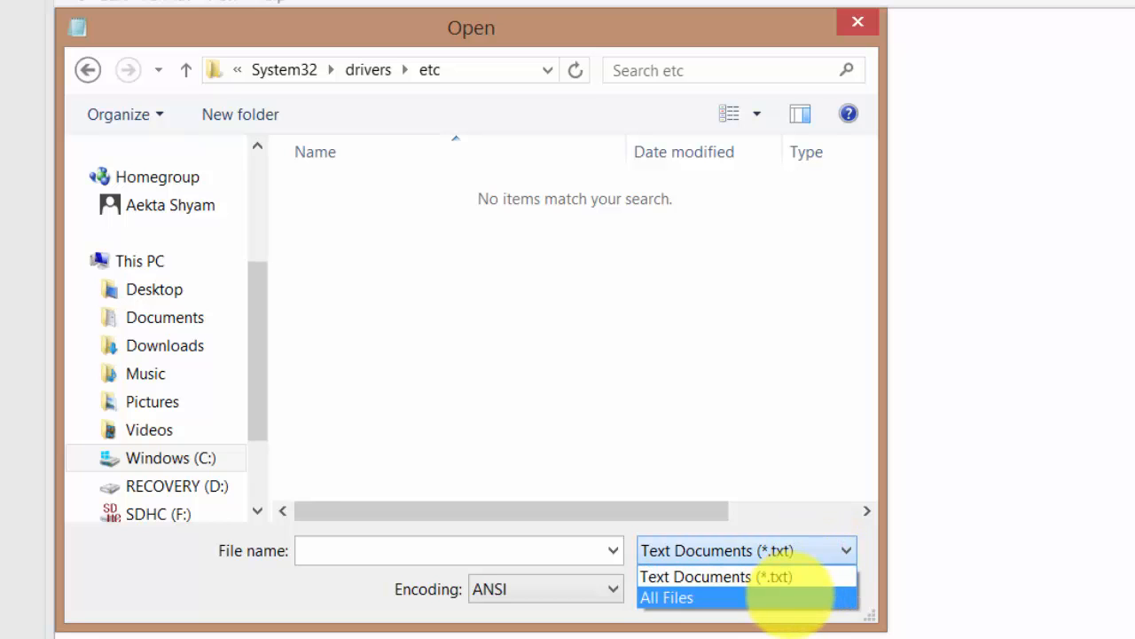
click(789, 595)
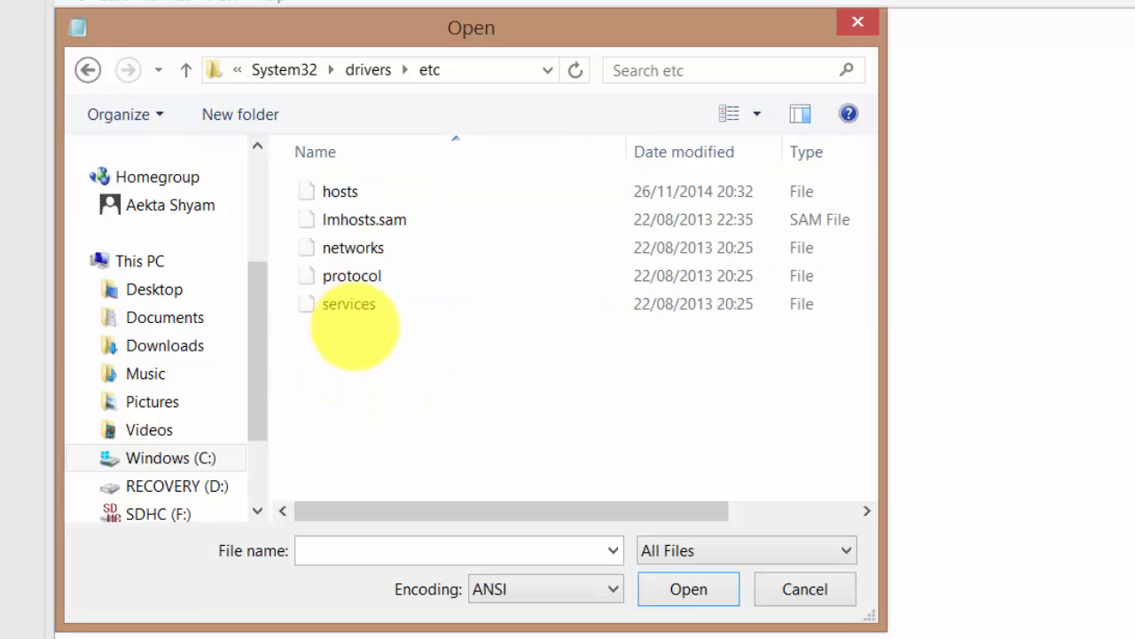
click(335, 191)
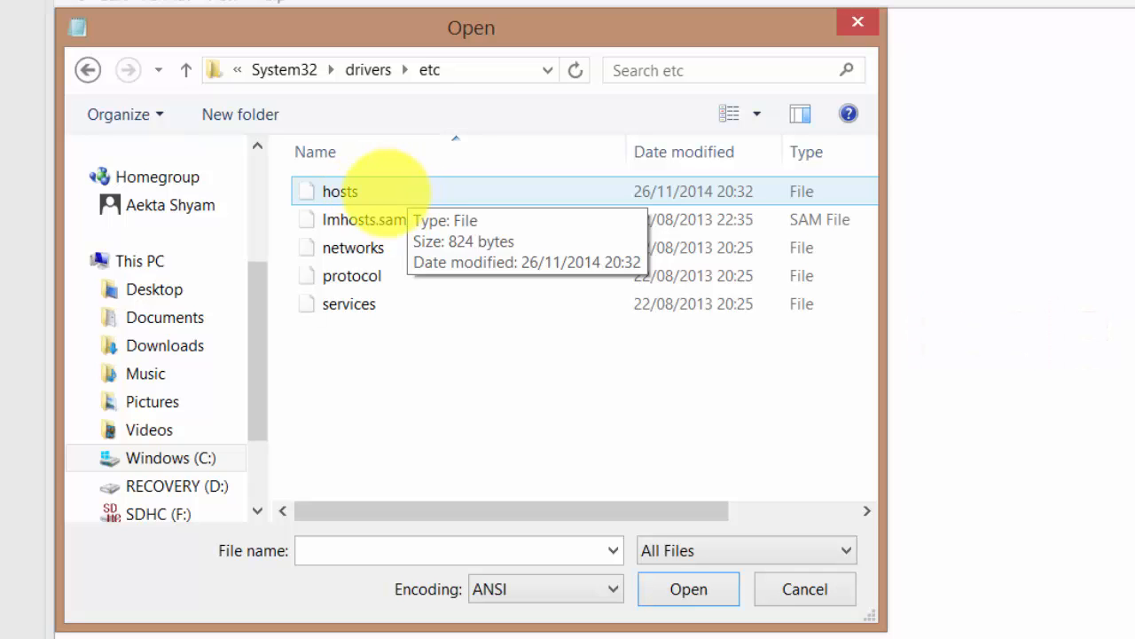
double_click(385, 190)
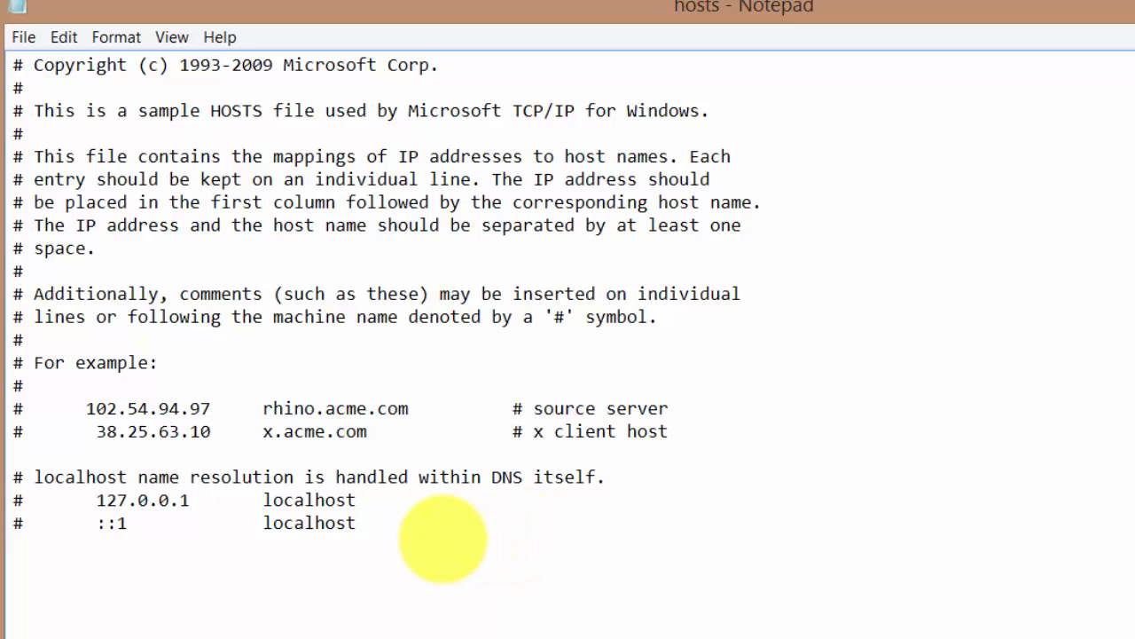
click(410, 532)
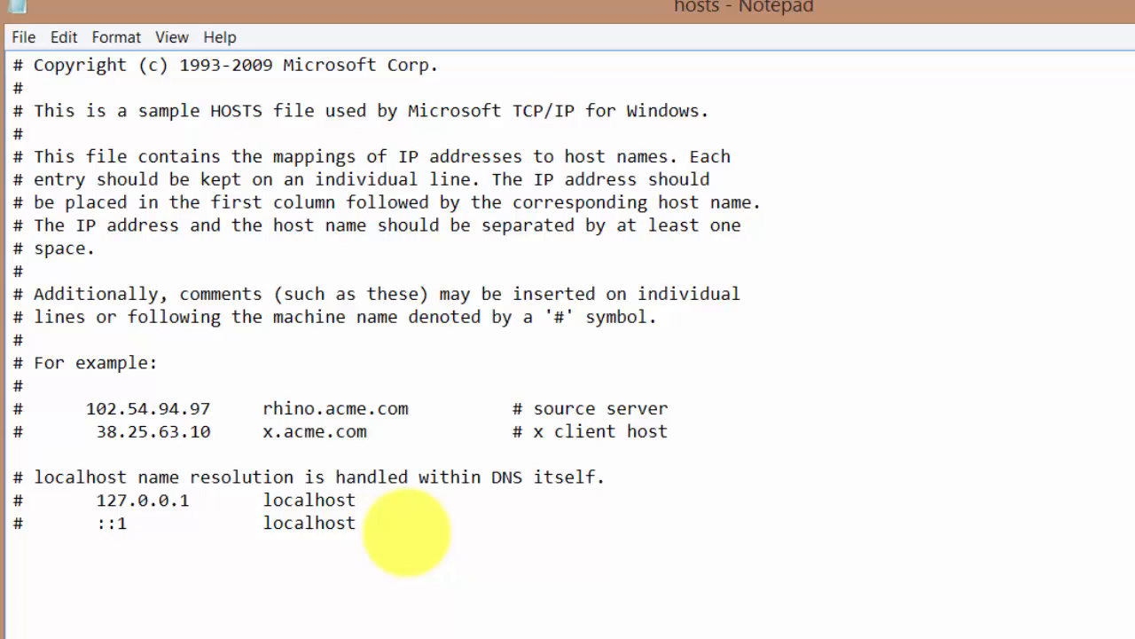
key(Return)
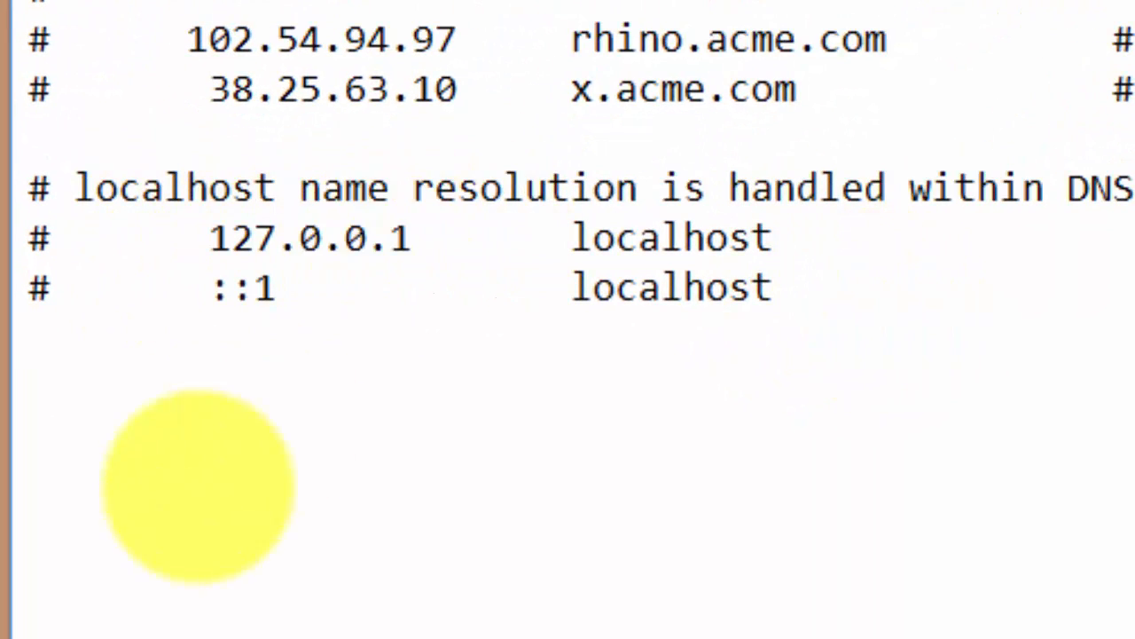
key(Tab)
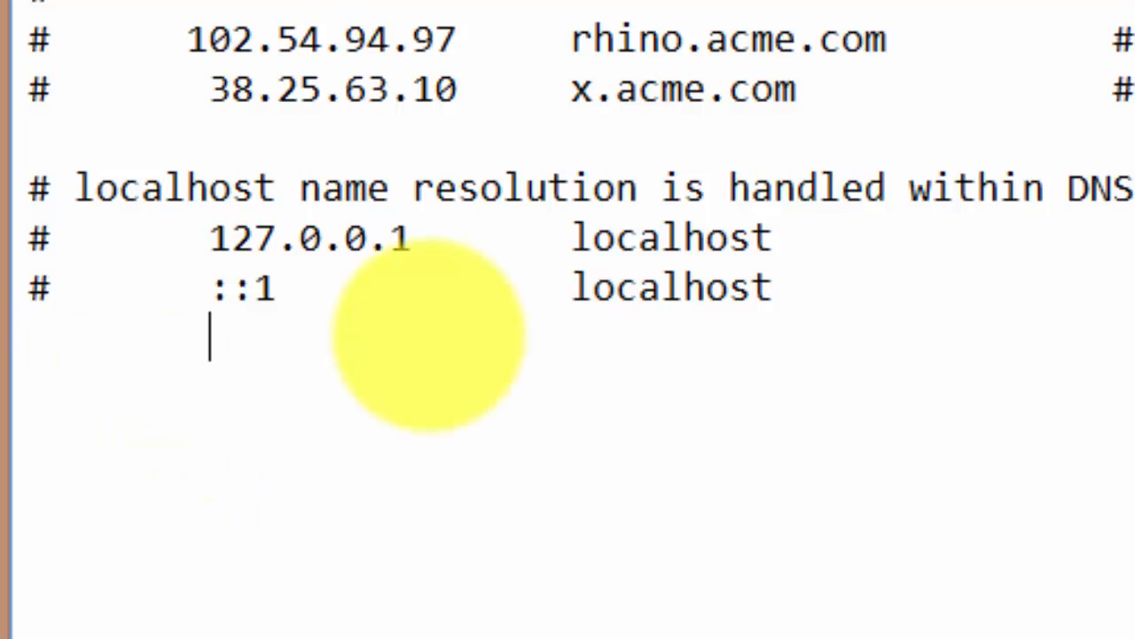
text(12)
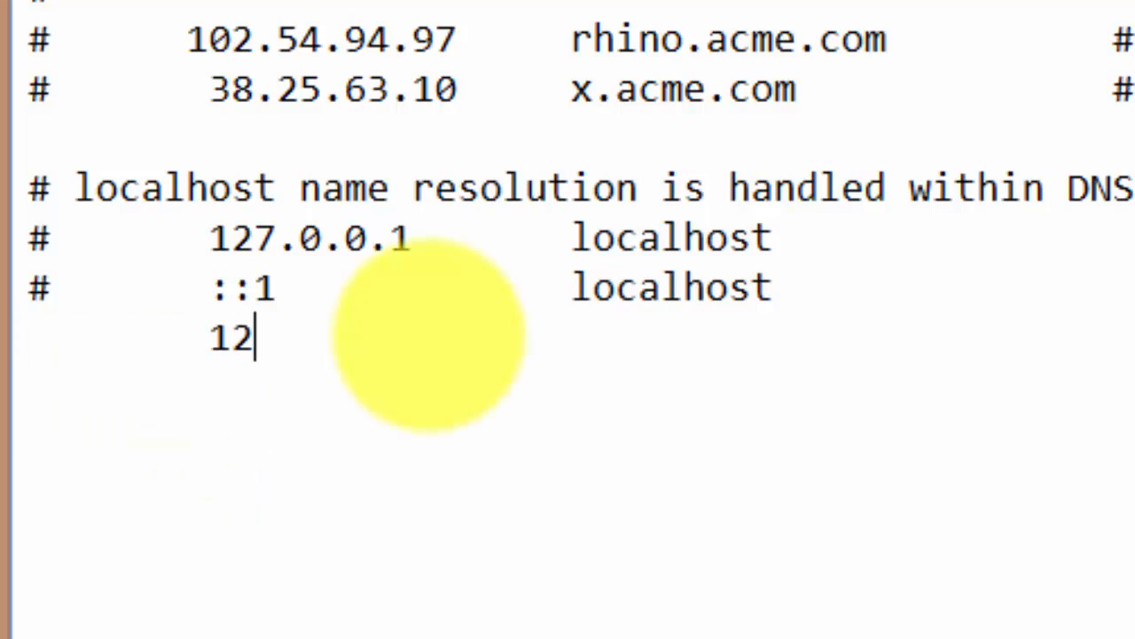
text(7.0)
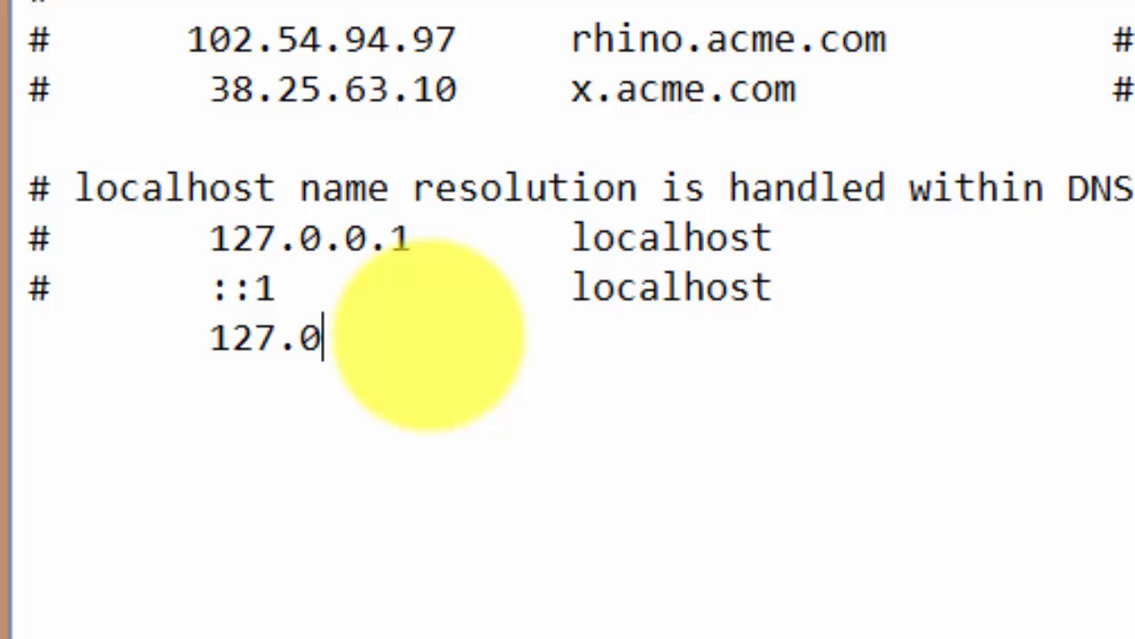
text(.0.2)
key(Tab)
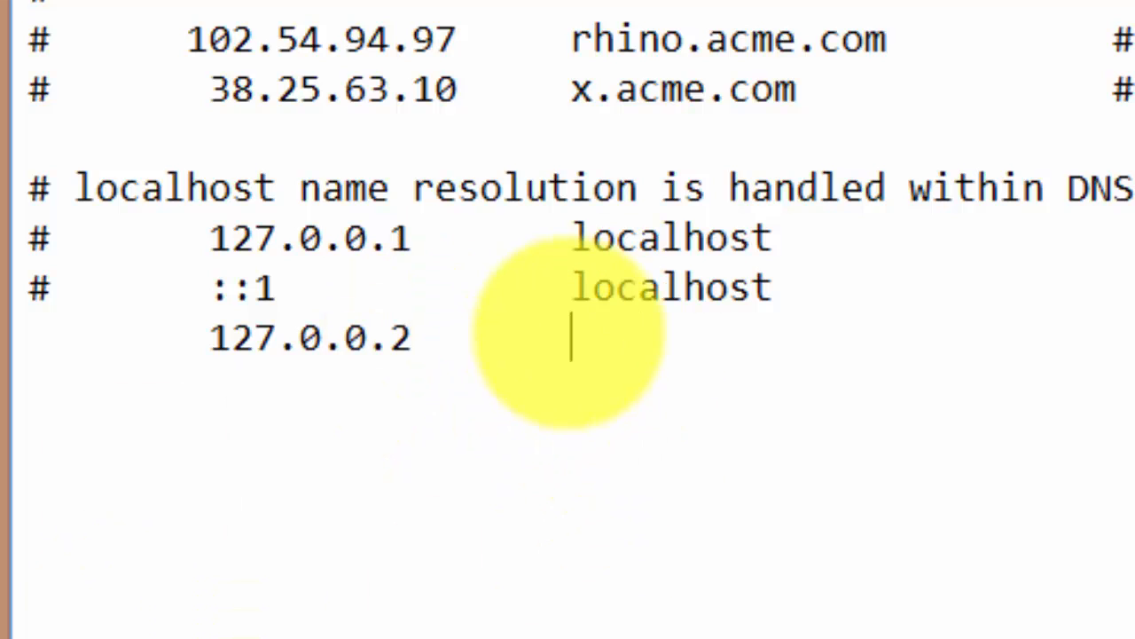
text(www.)
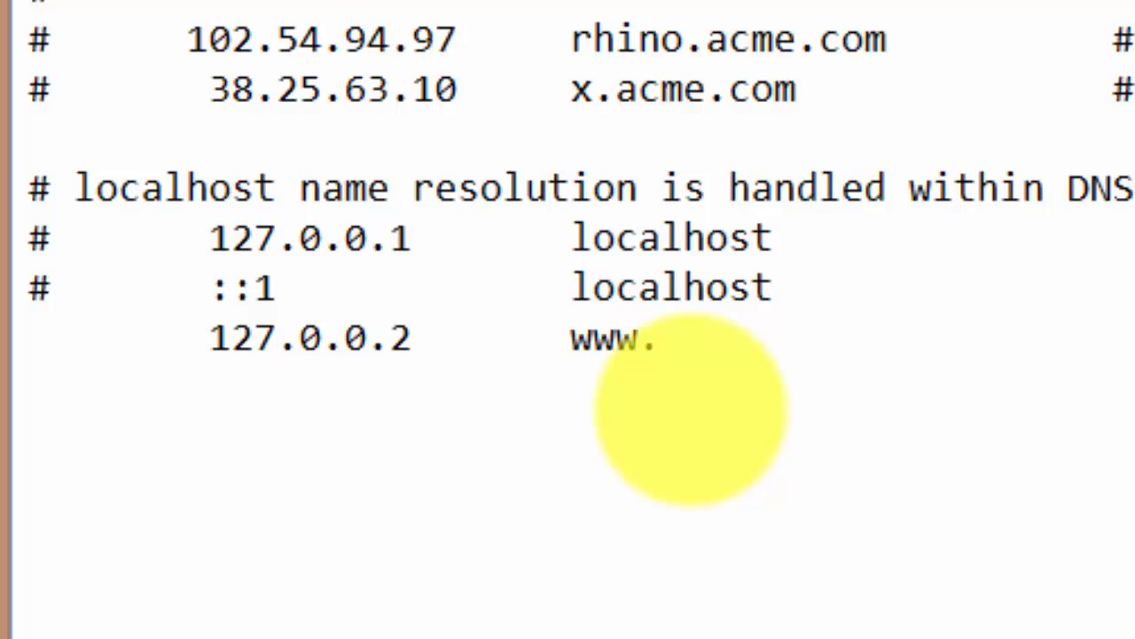
text(facebook.com)
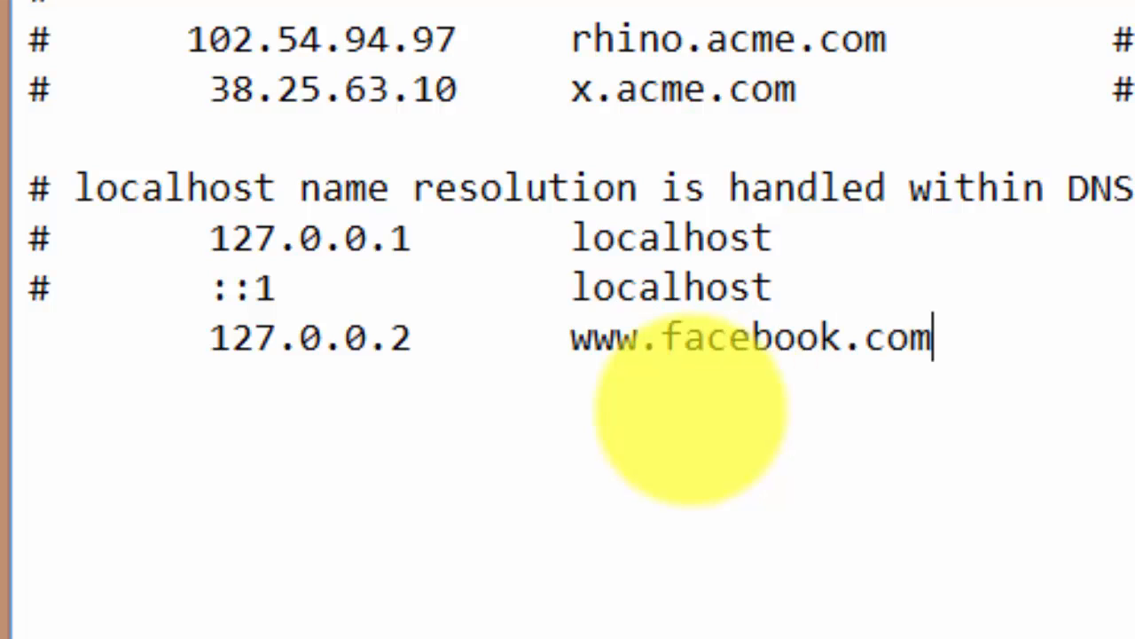
key(Return)
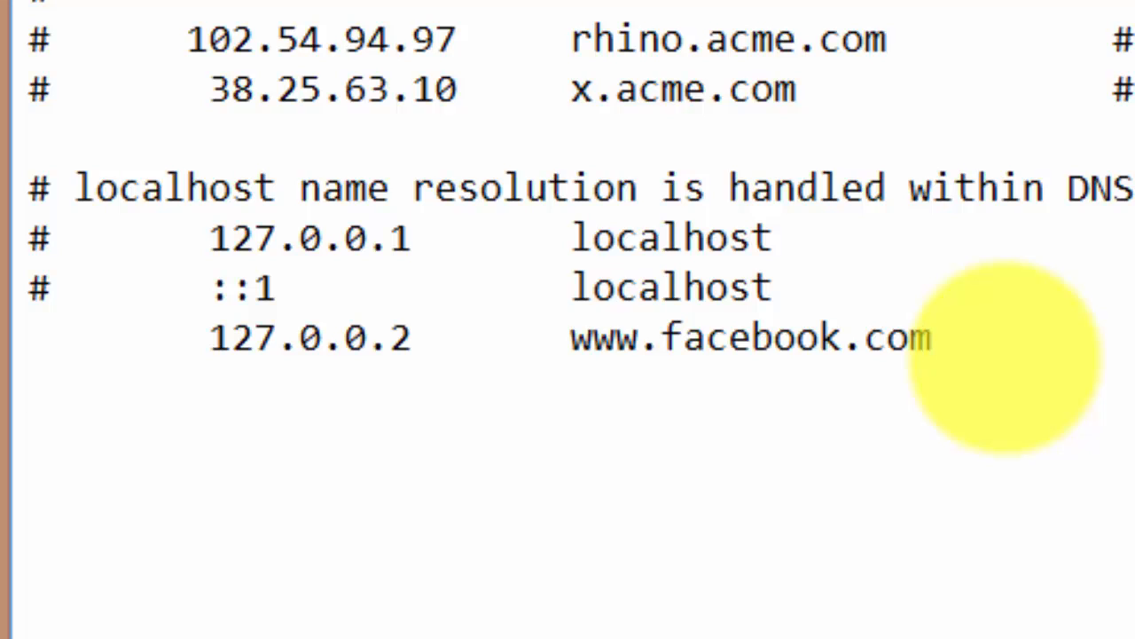
key(Tab)
text(127.0)
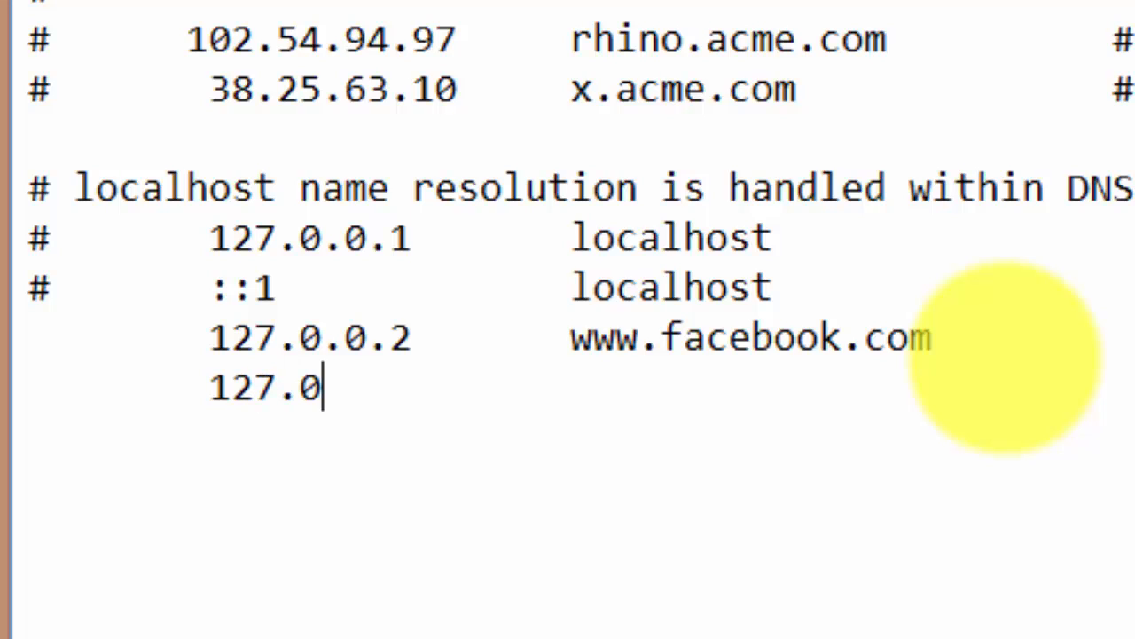
text(.0.3)
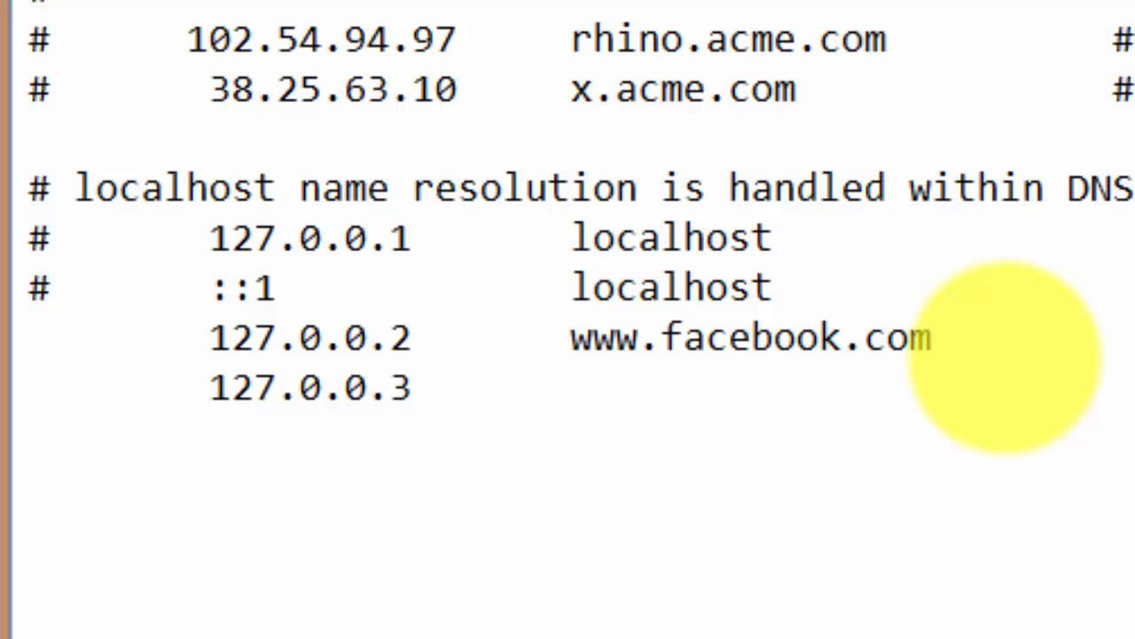
key(Tab)
text(facebook.com)
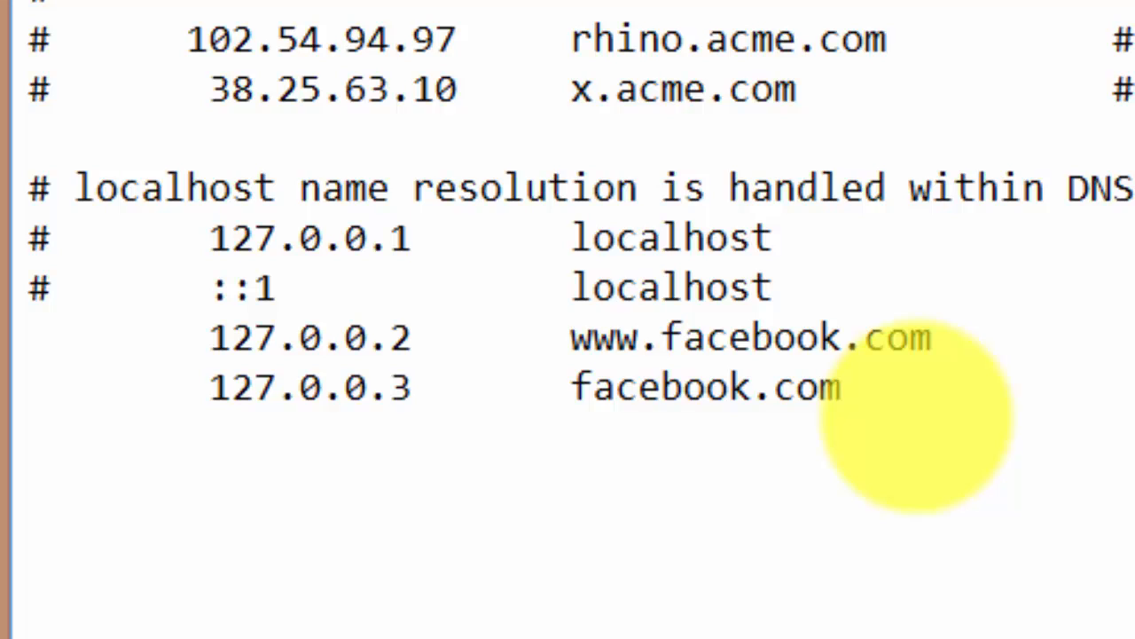
key(Tab)
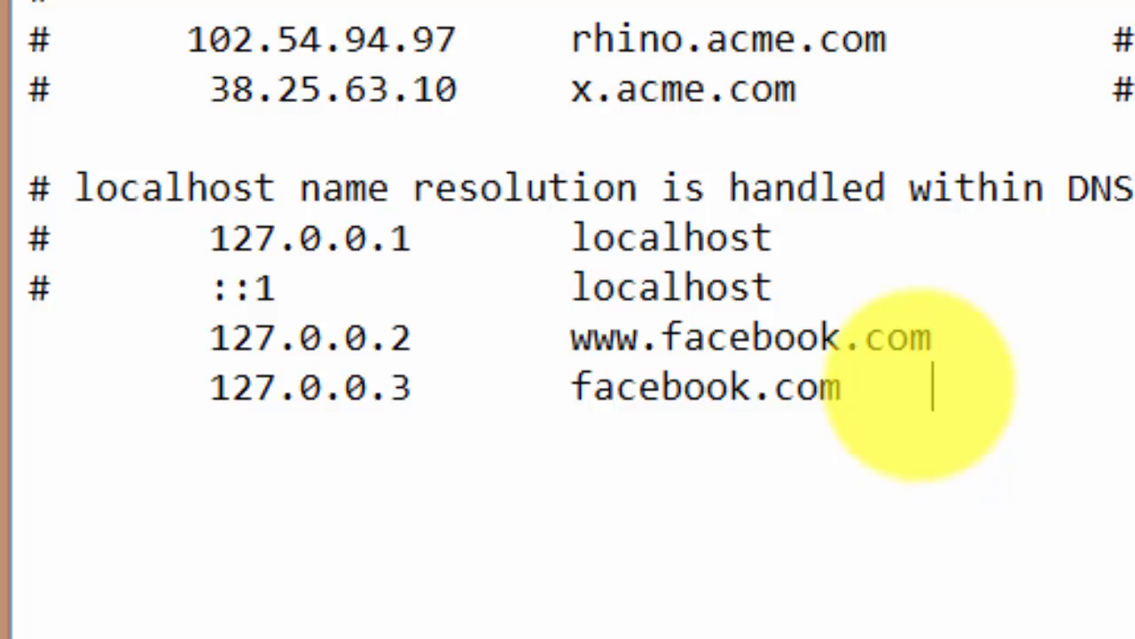
key(Return)
key(Tab)
text(12)
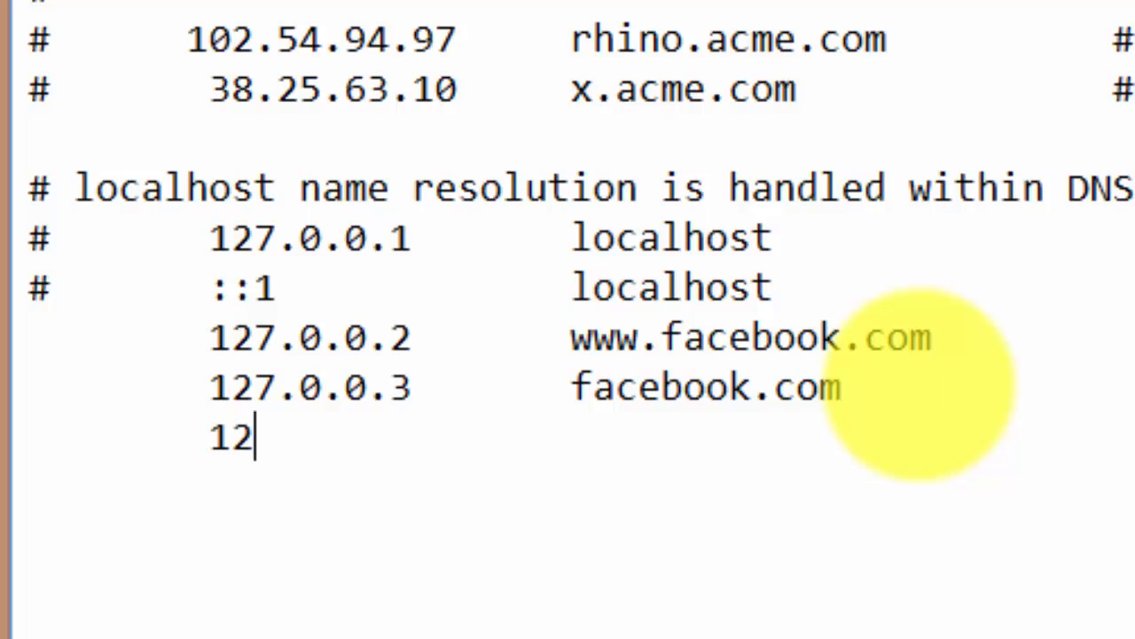
text(7.0.)
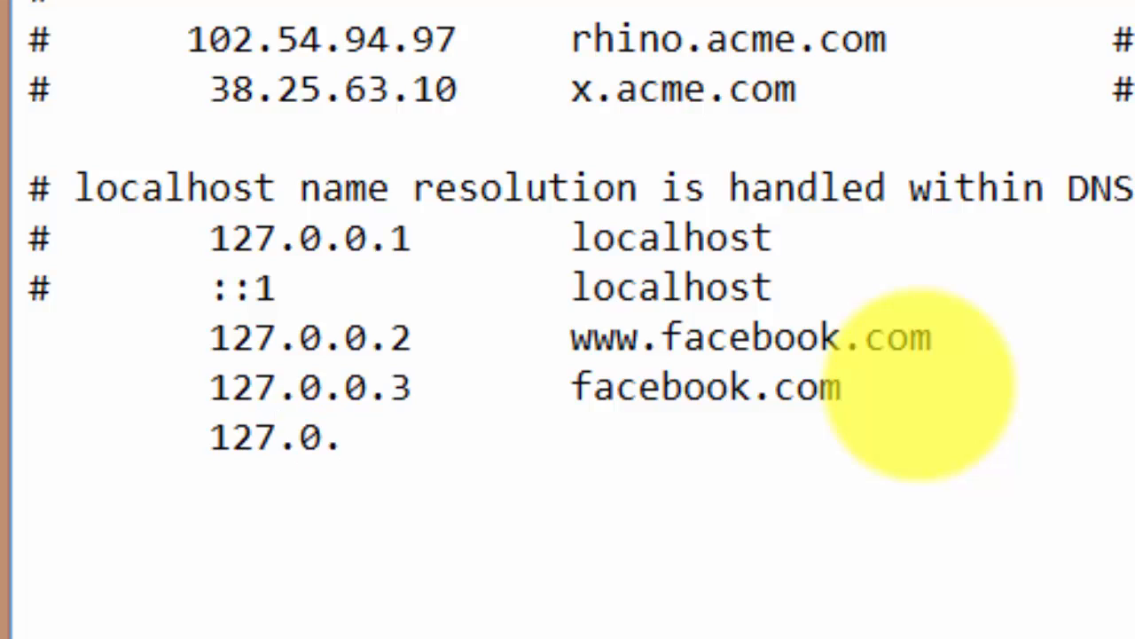
text(0.4)
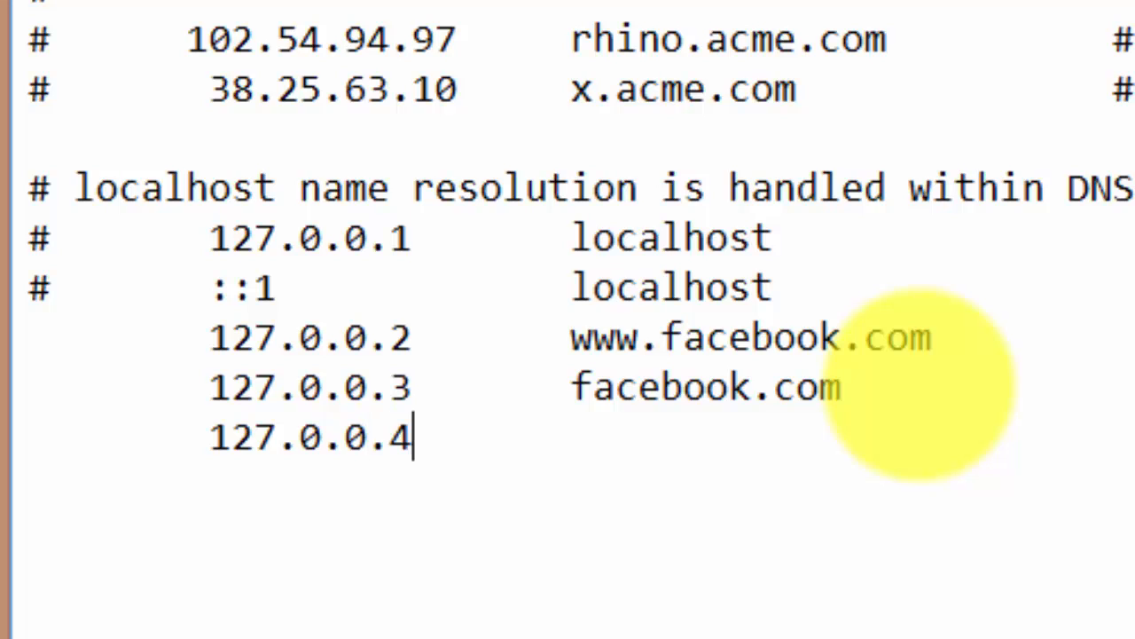
key(Tab)
text(fb.com)
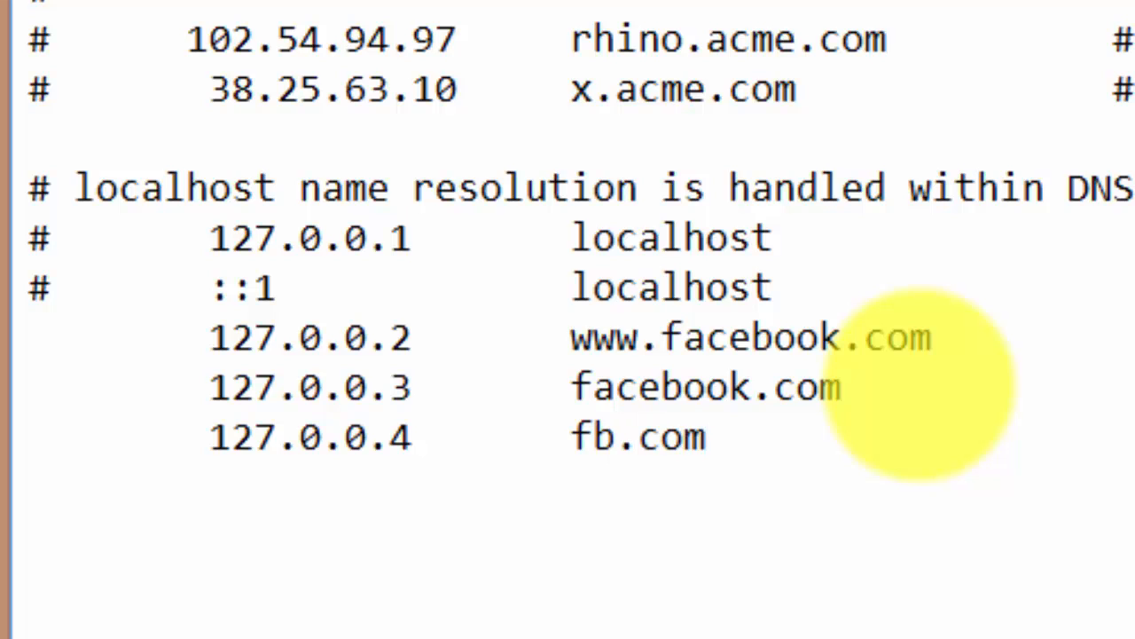
click(573, 432)
text(www.)
click(869, 441)
key(Return)
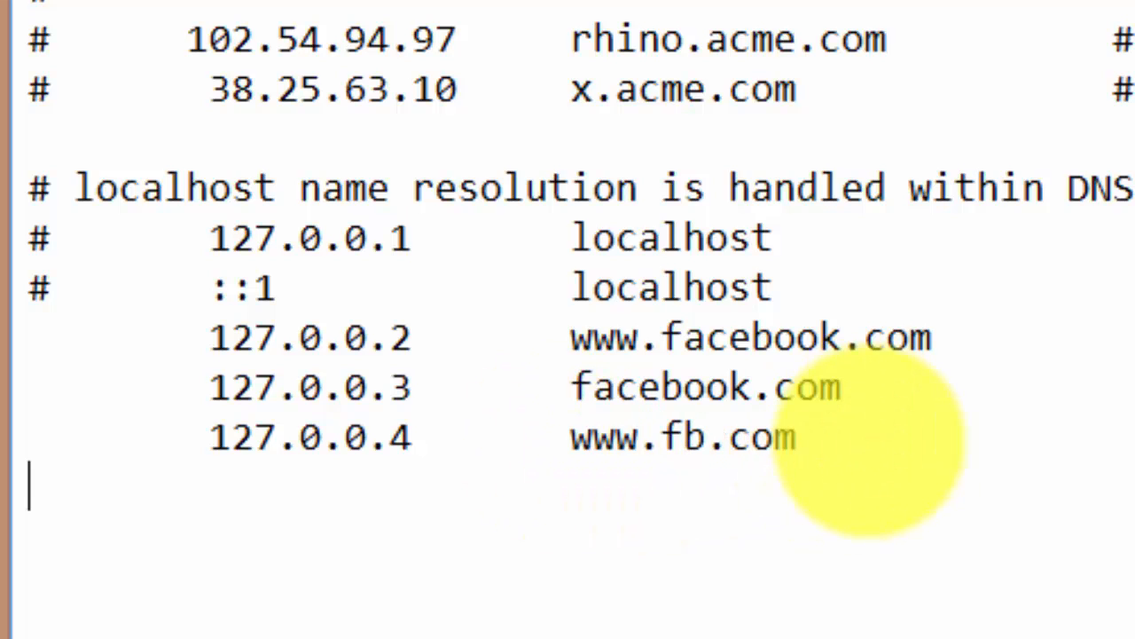
key(Tab)
text(12)
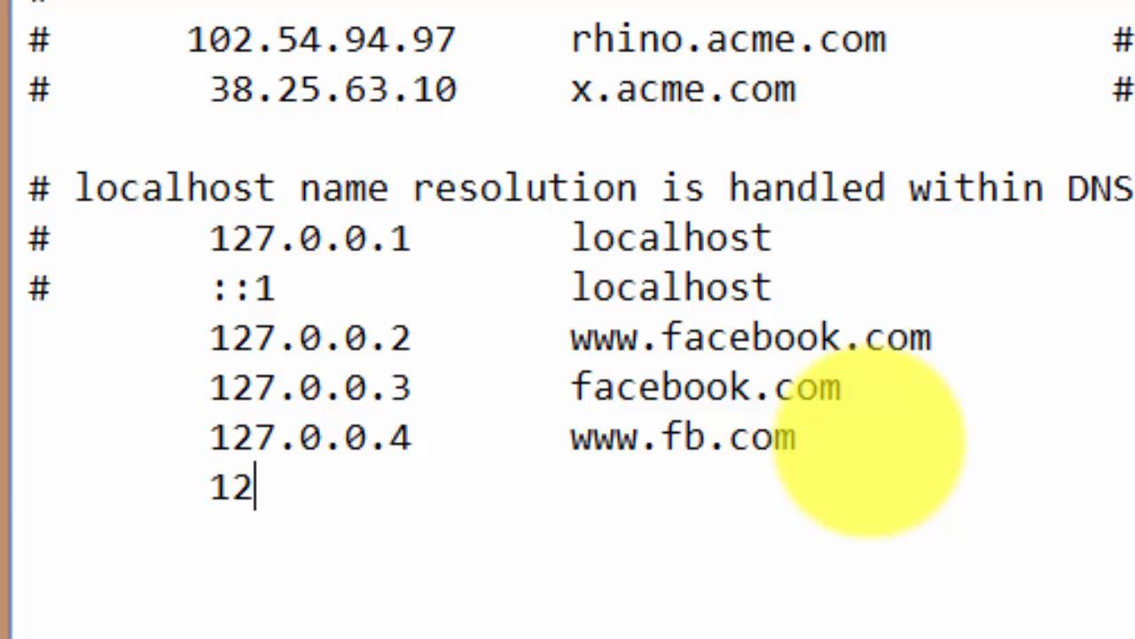
text(7.0.0.5)
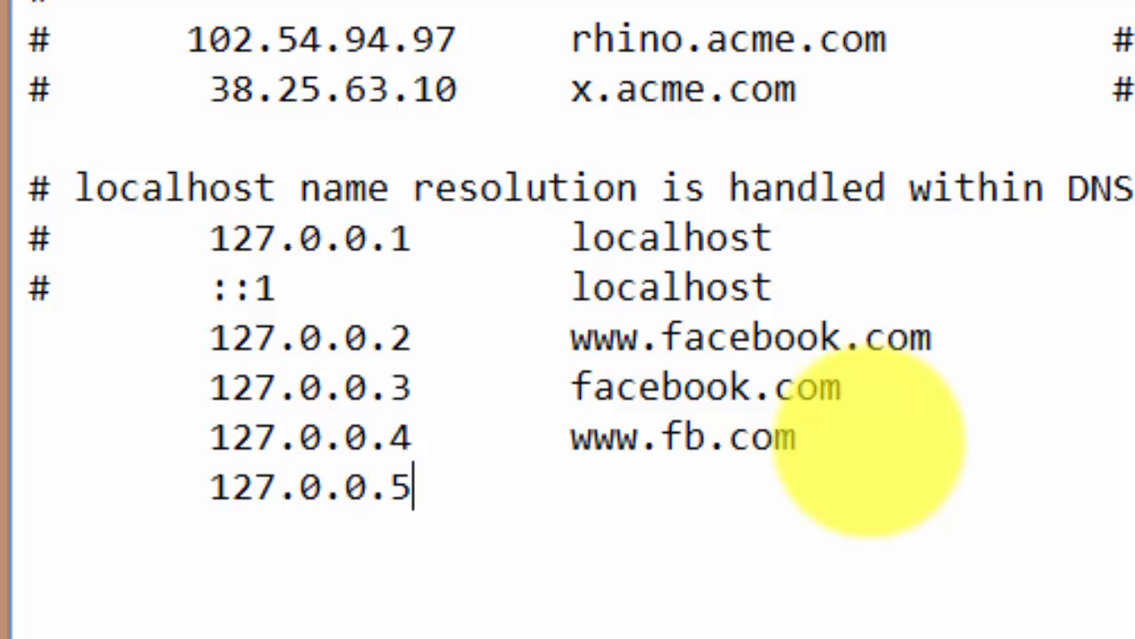
key(Tab)
text(fb.)
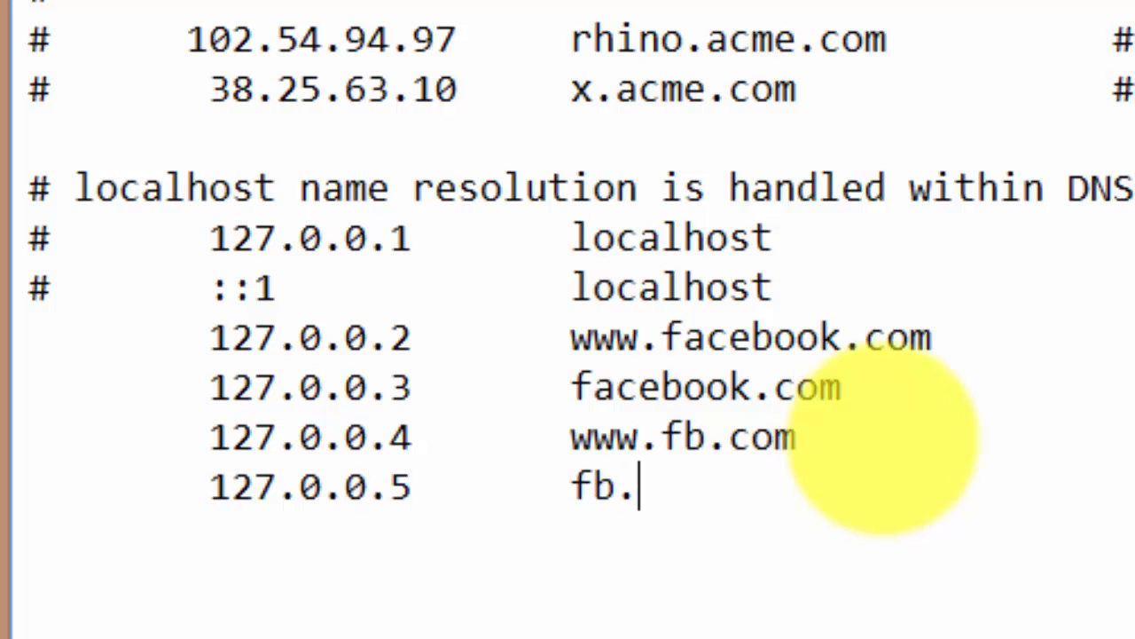
text(com)
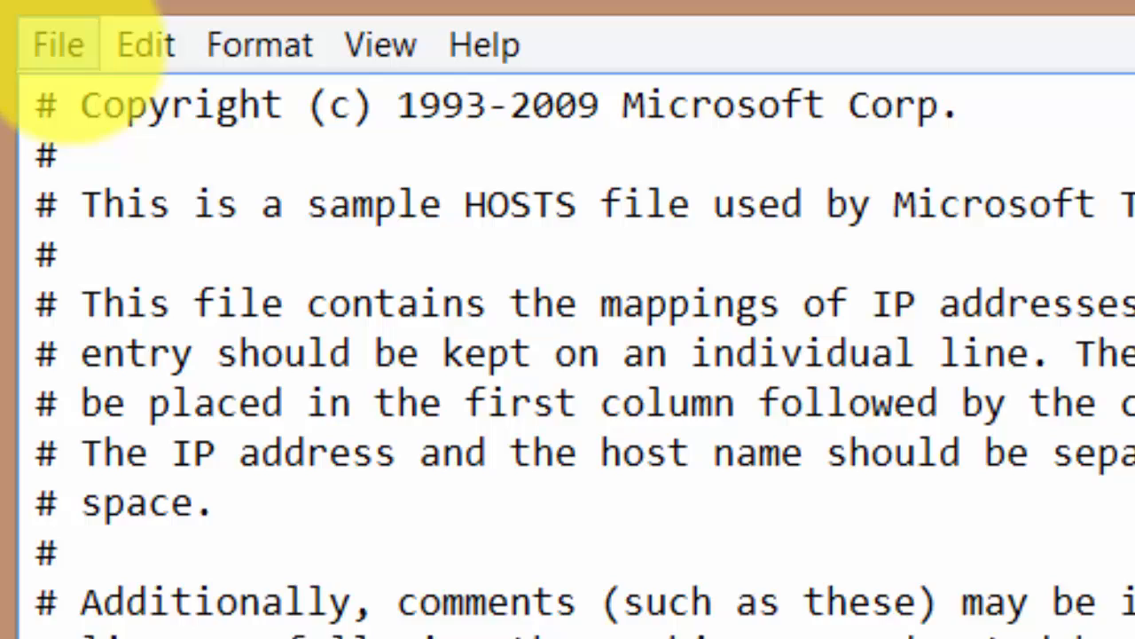
Step: Save the edited hosts file under its existing name and minimize its window
click(56, 43)
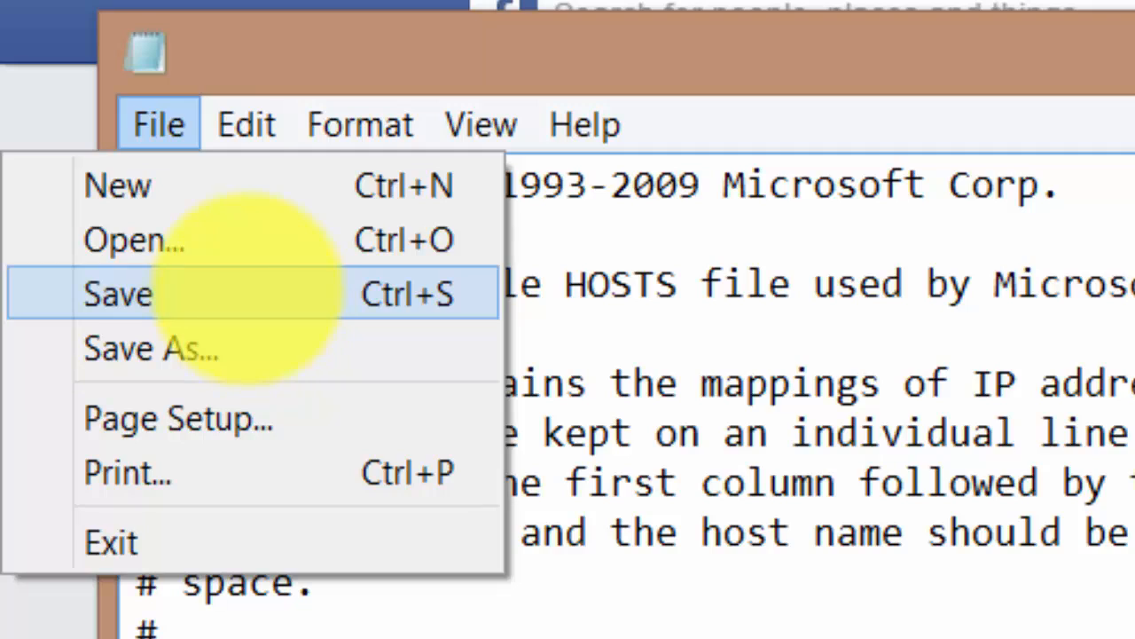
click(244, 293)
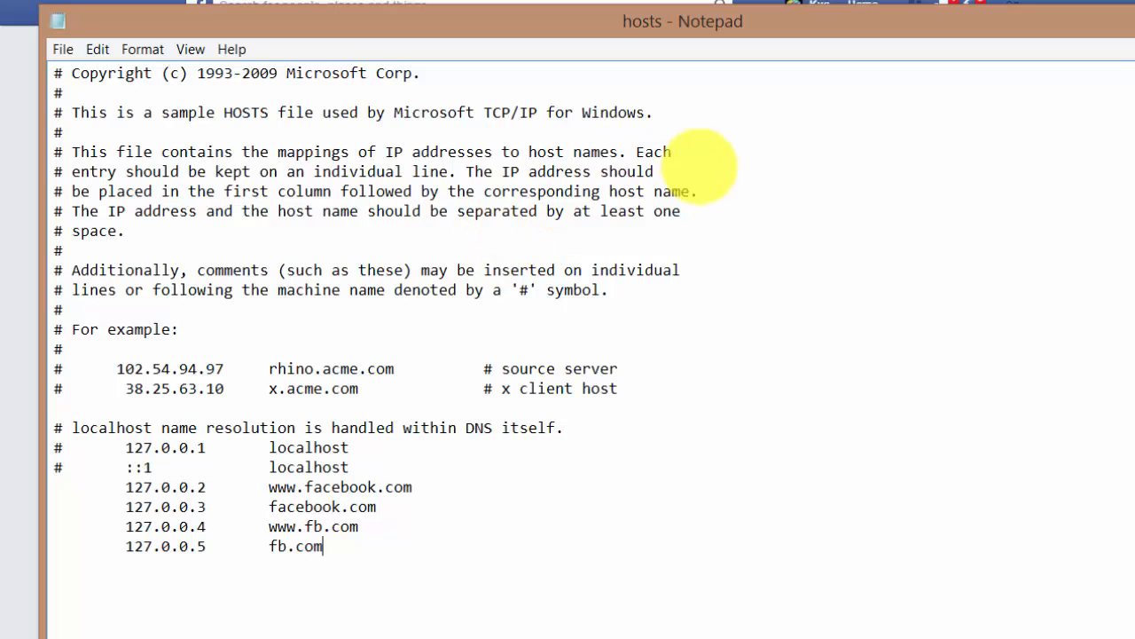
click(1134, 21)
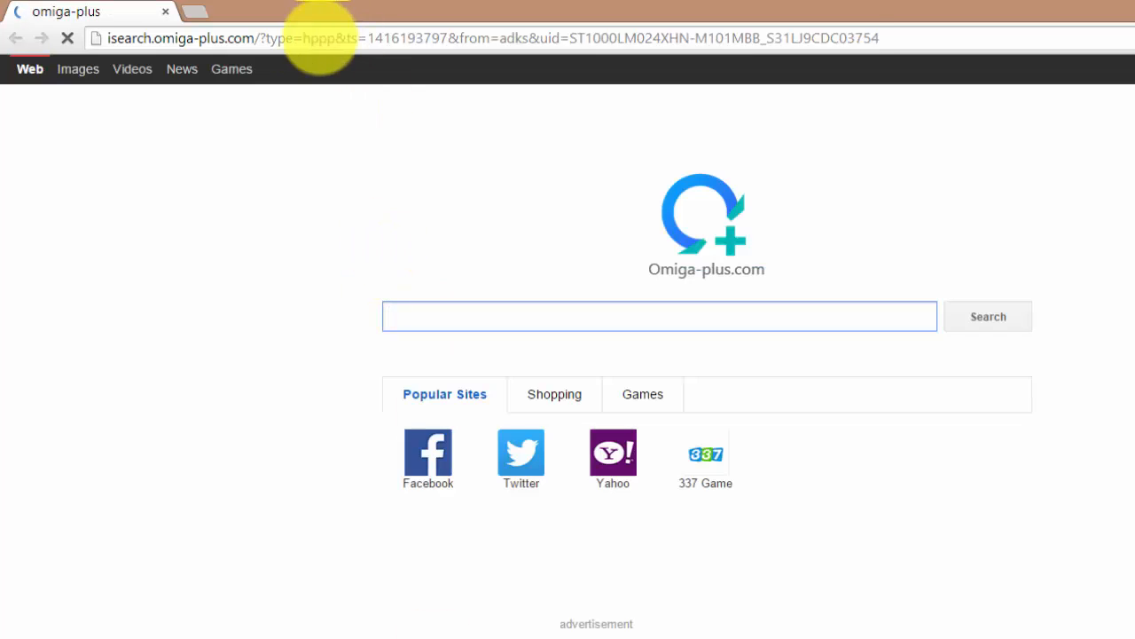
Step: Test the block in Chrome by trying to load facebook.com and fb.com
click(320, 37)
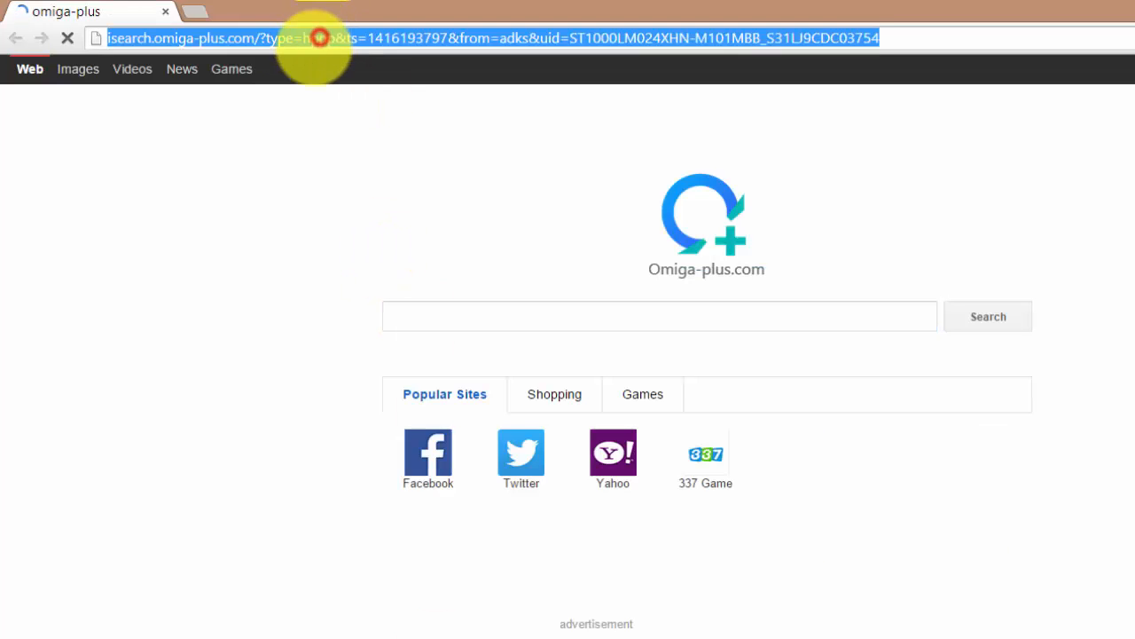
text(facebook.com)
key(Return)
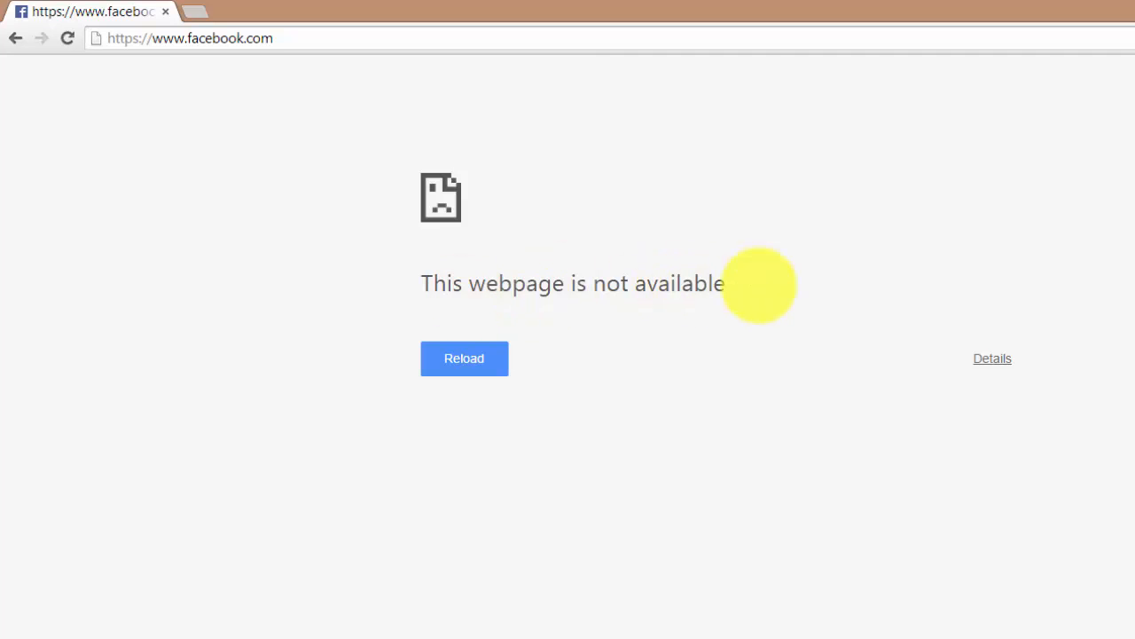
click(344, 32)
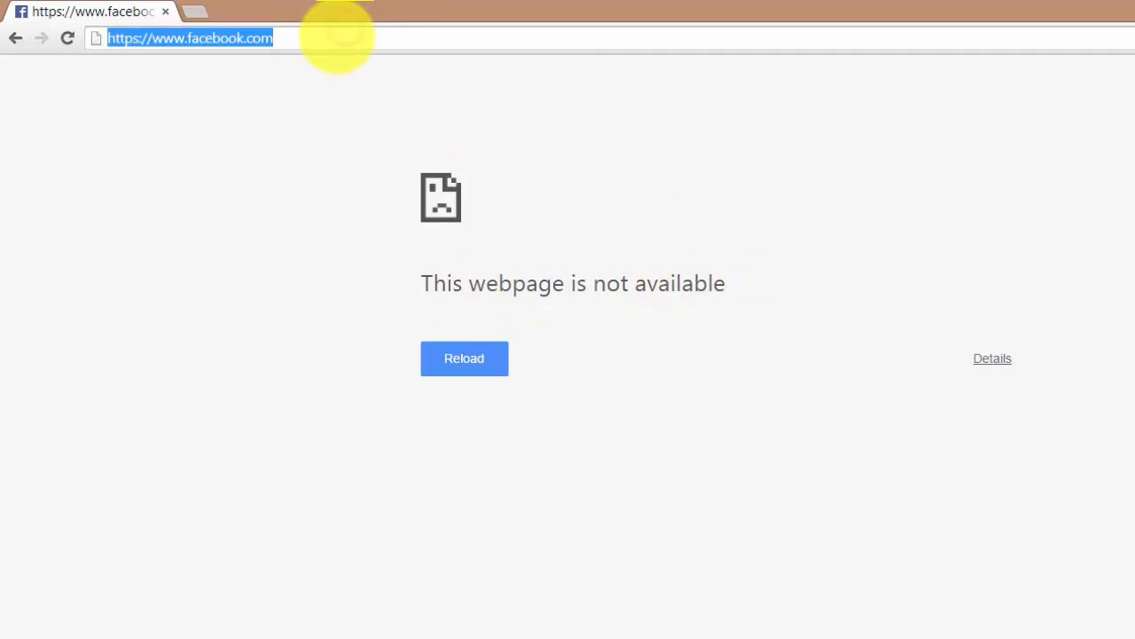
text(fb.com)
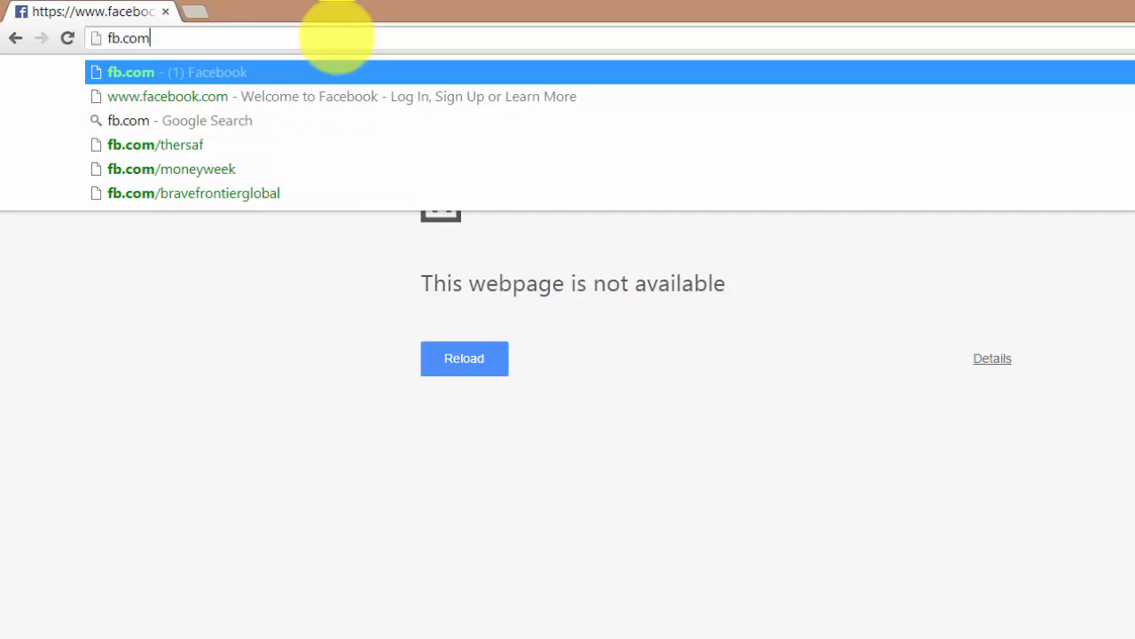
key(Return)
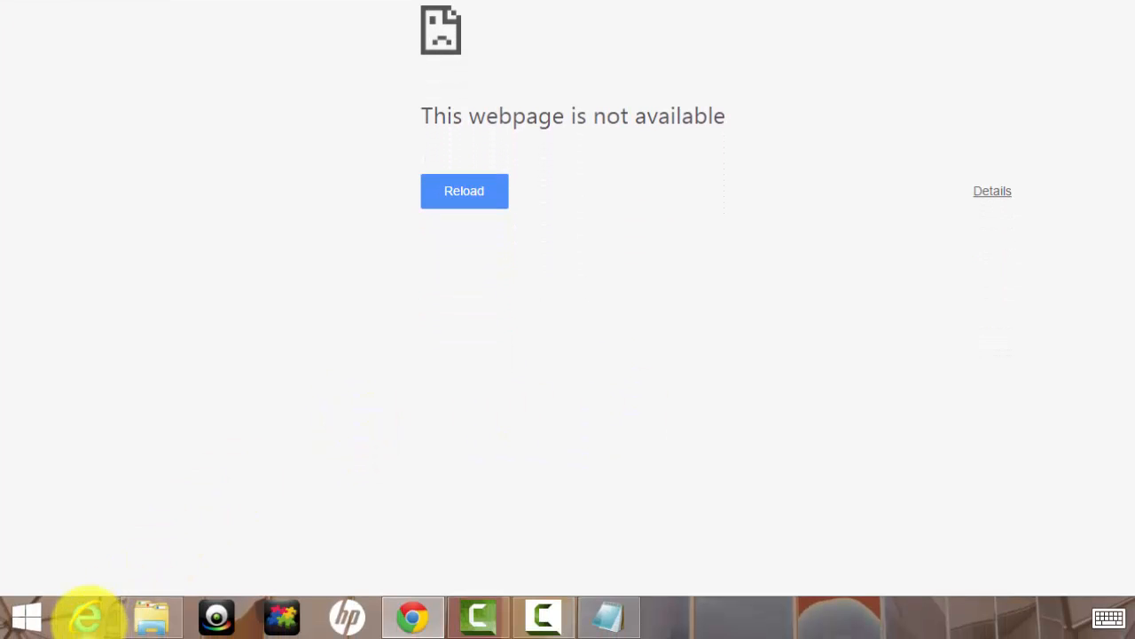
Step: Switch to Internet Explorer and test the block by trying to load facebook.com
click(86, 616)
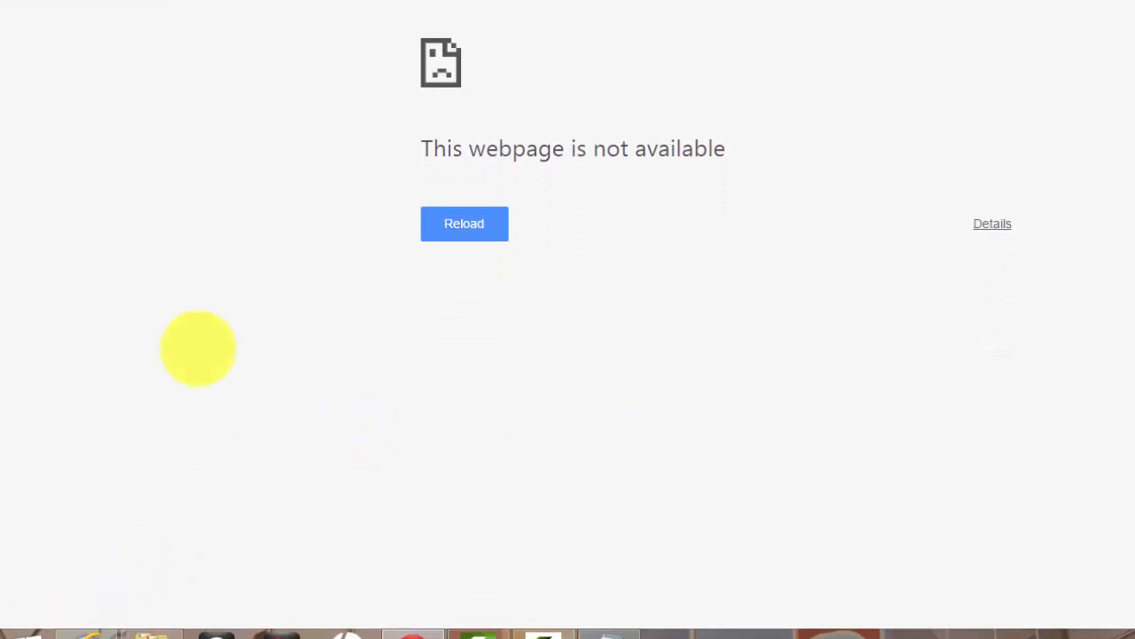
click(249, 17)
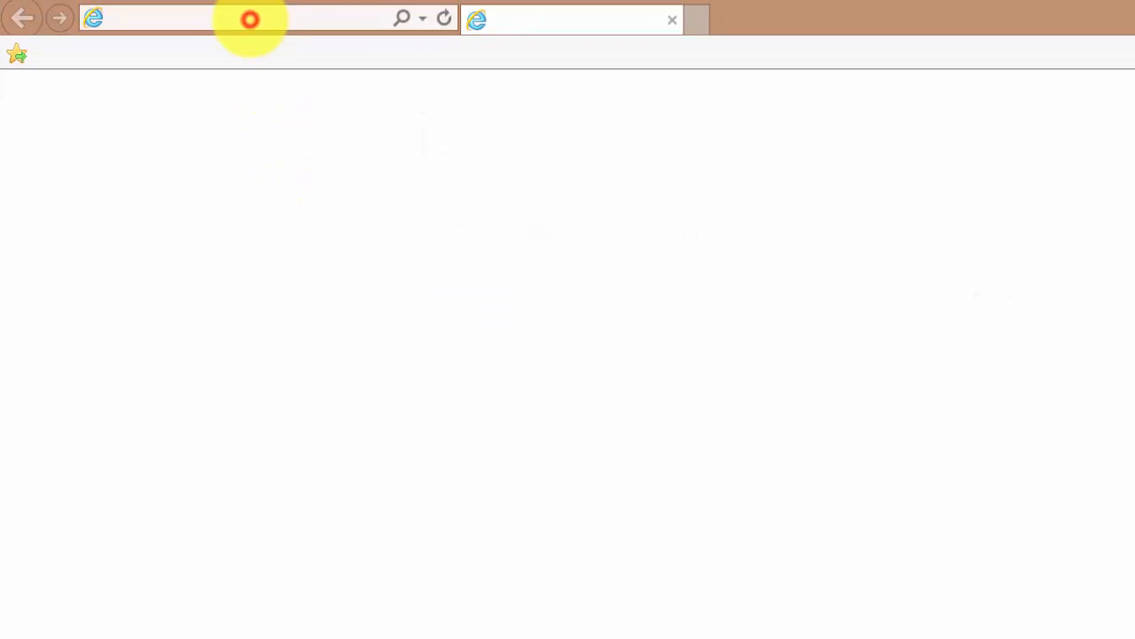
click(250, 20)
click(458, 30)
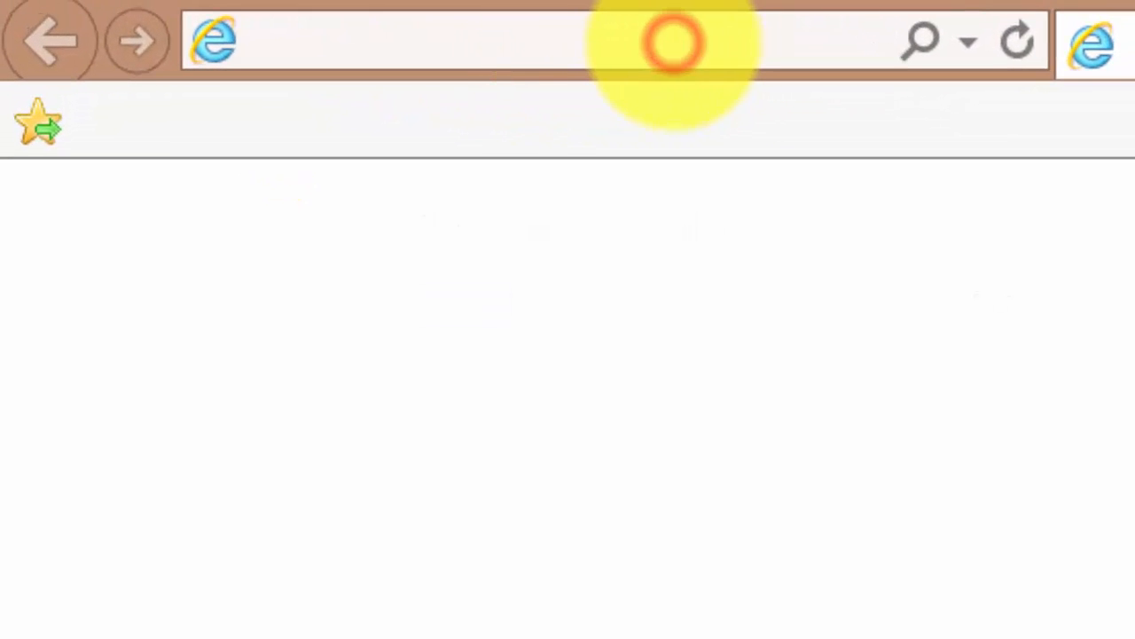
text(face)
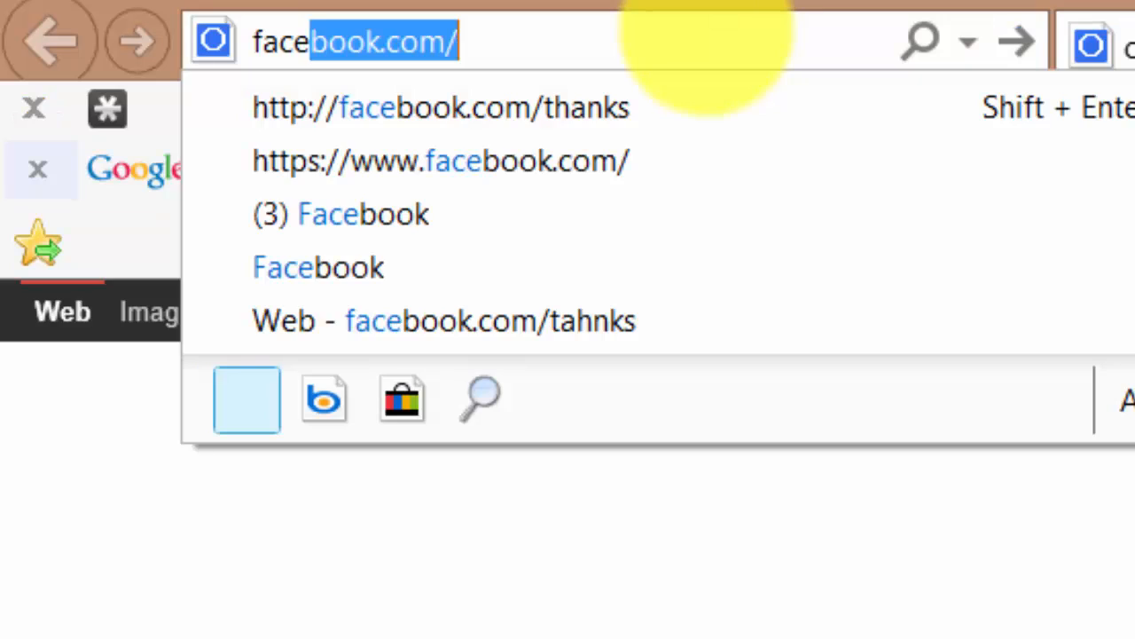
text(book.com)
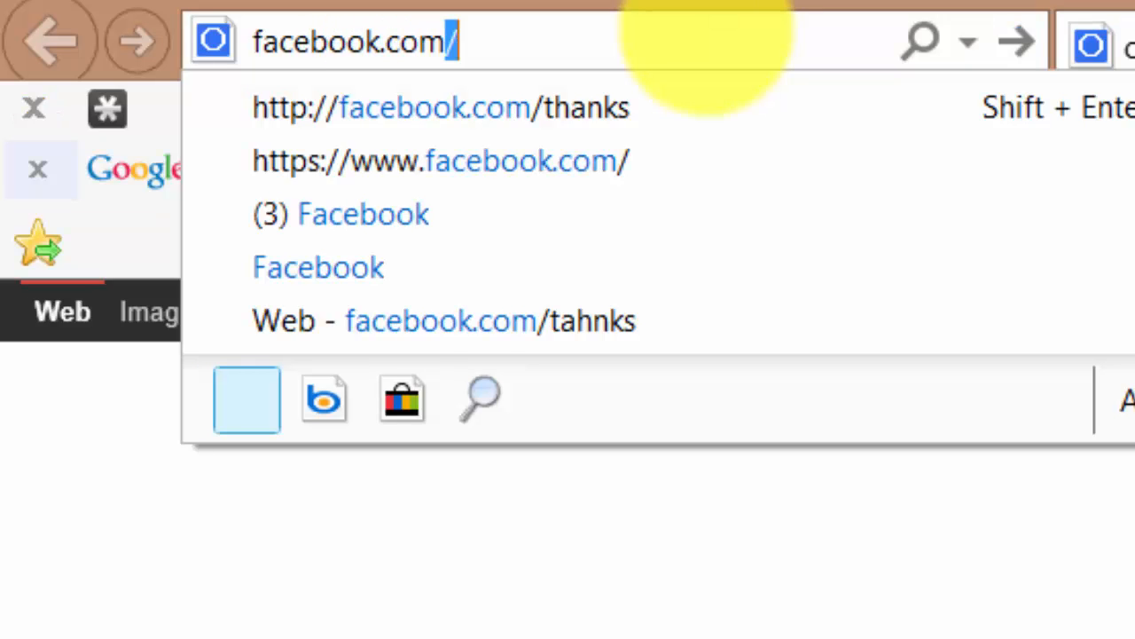
key(Return)
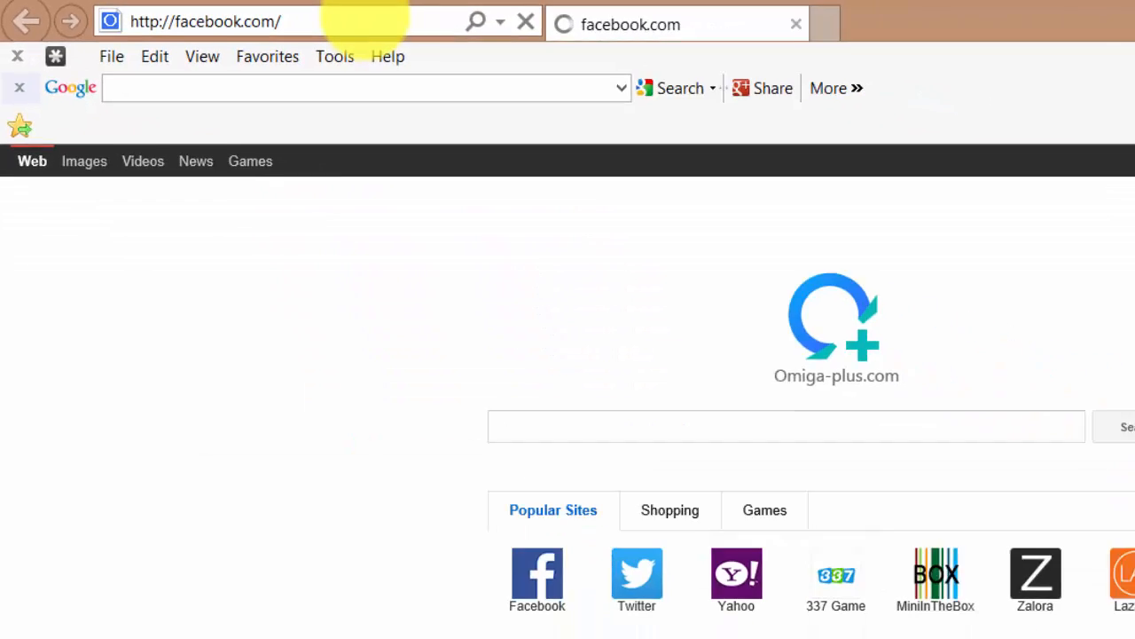